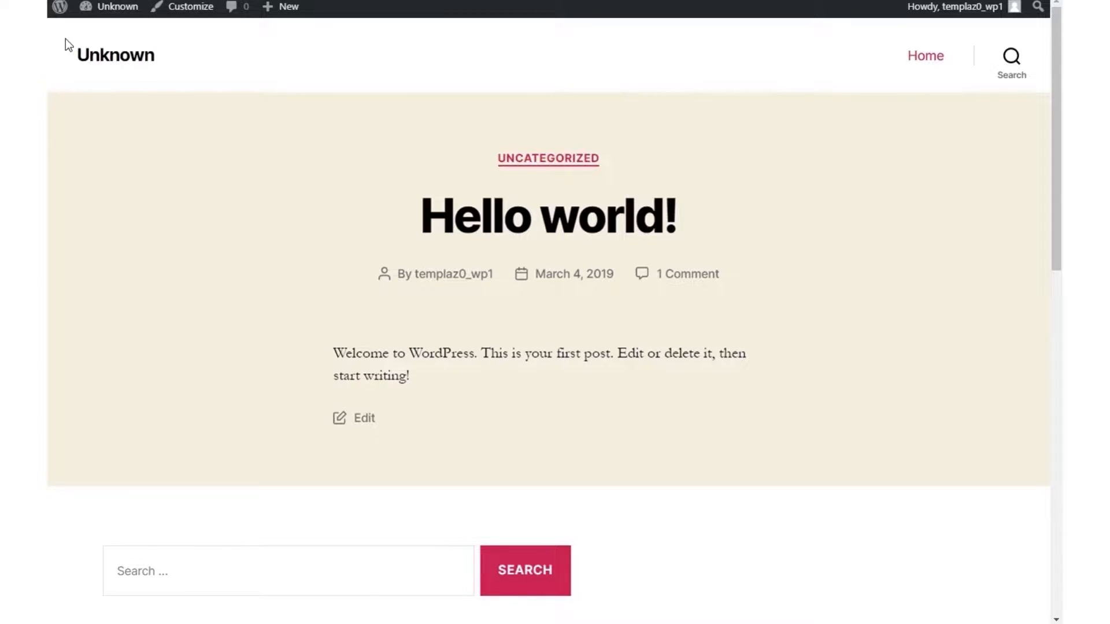
Go to the WordPress admin's Add Themes page and open the form for uploading a theme file
{"action": "left_click", "coordinate": [62, 9]}
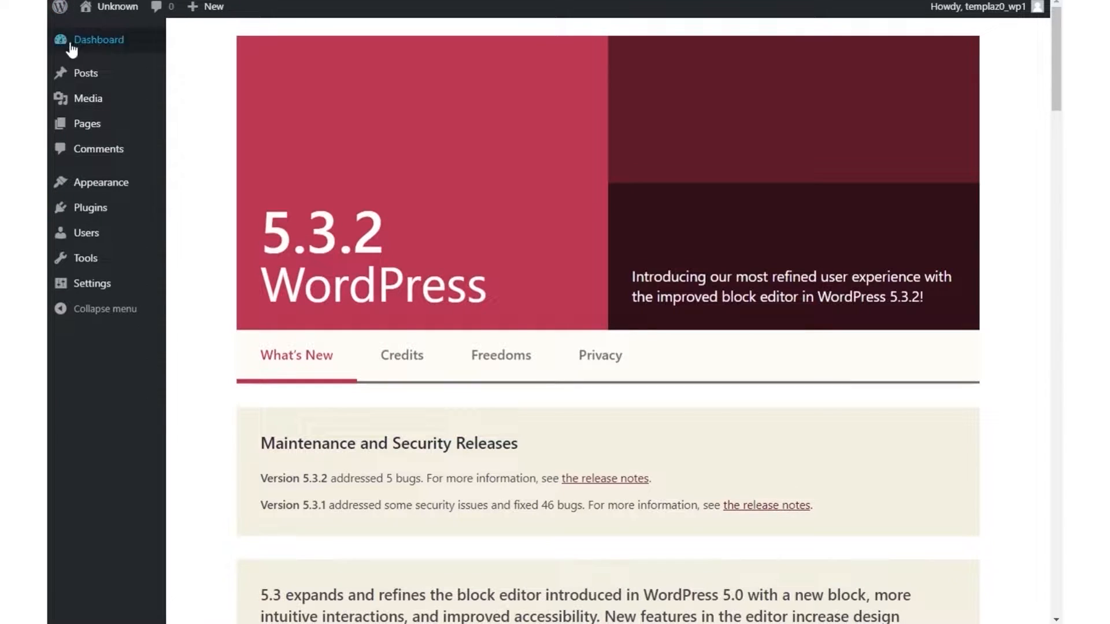
{"action": "left_click", "coordinate": [78, 185]}
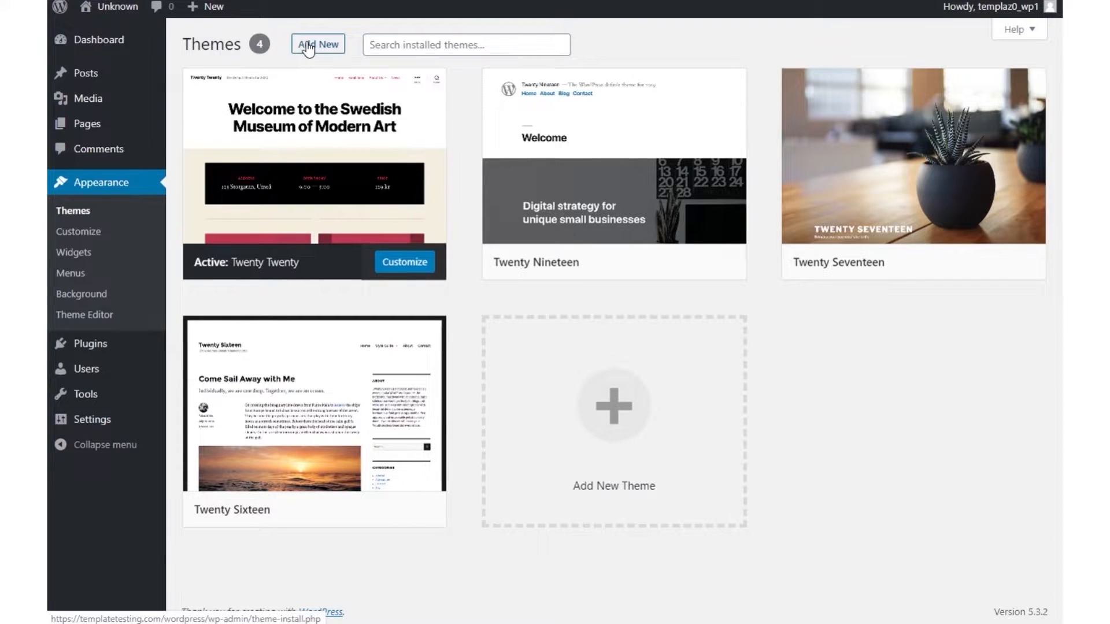
{"action": "left_click", "coordinate": [309, 46]}
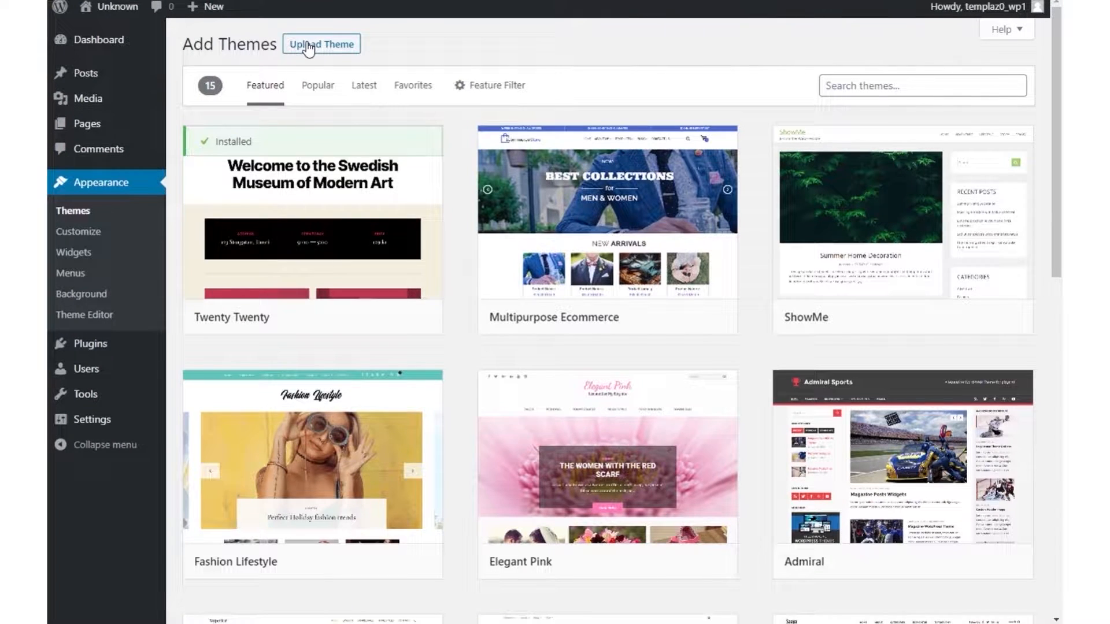
{"action": "left_click", "coordinate": [338, 44]}
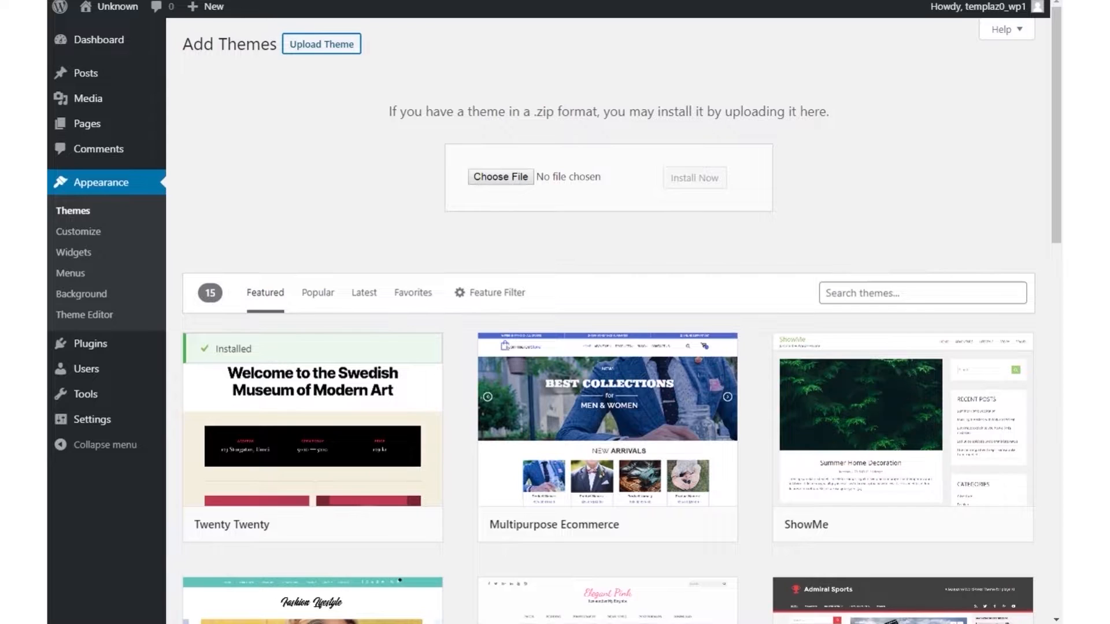
Switch to File Explorer, extract the bizarom archive in Downloads into a bizarom folder, and delete the archive
{"action": "key", "text": "alt+Tab"}
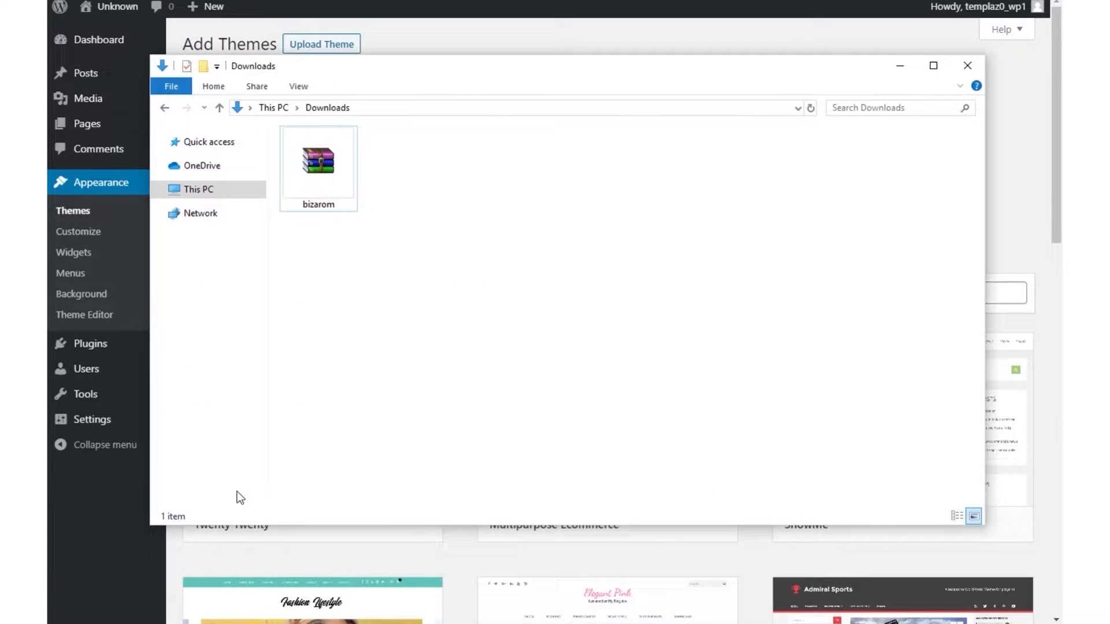
{"action": "right_click", "coordinate": [307, 174]}
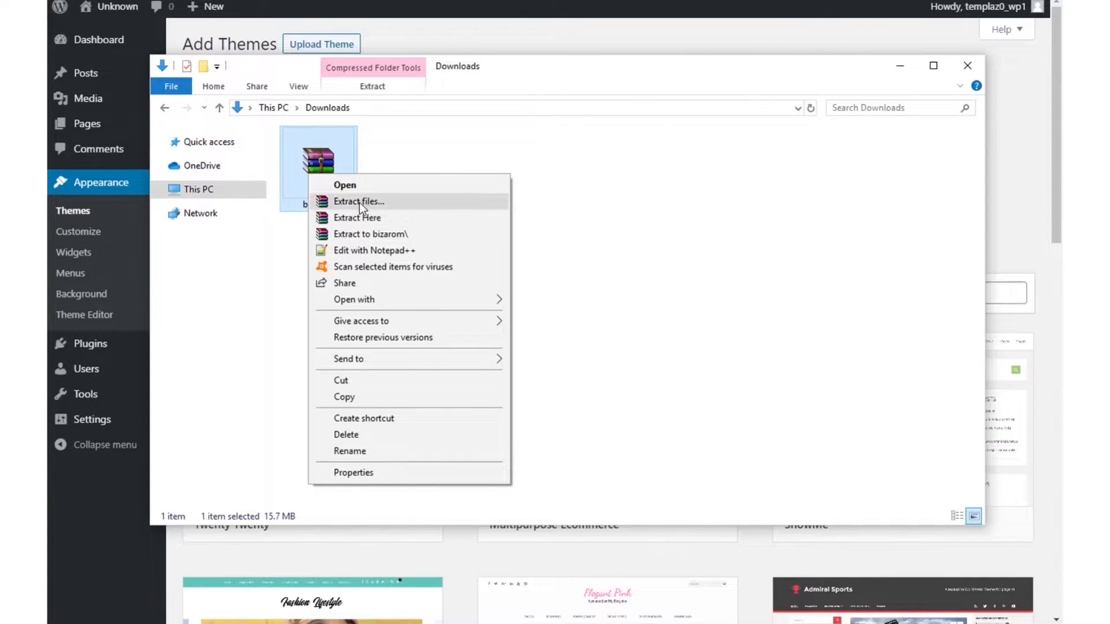
{"action": "left_click", "coordinate": [358, 204]}
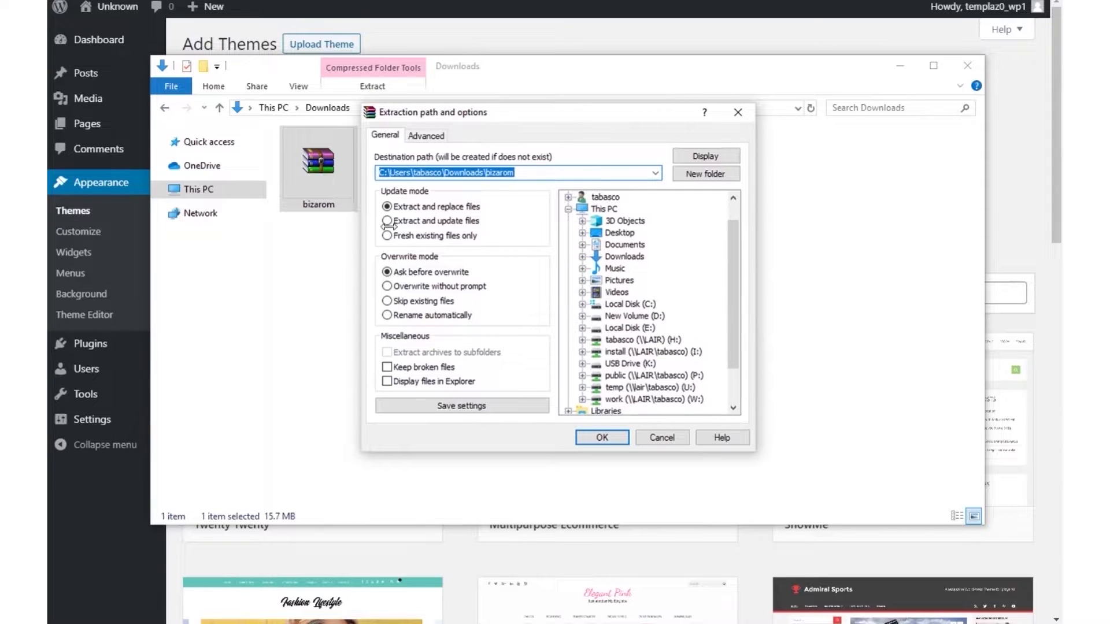
{"action": "left_click", "coordinate": [604, 437]}
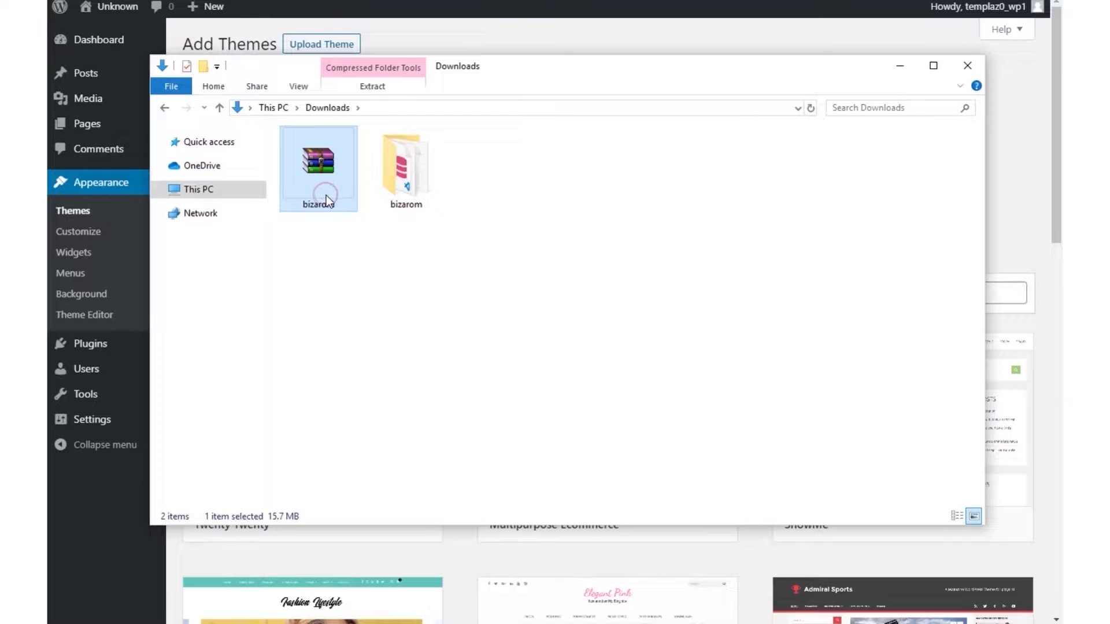
{"action": "key", "text": "Delete"}
Install the bizaron ZIP from the extracted bizarom folder as a WordPress theme and activate it
{"action": "double_click", "coordinate": [347, 167]}
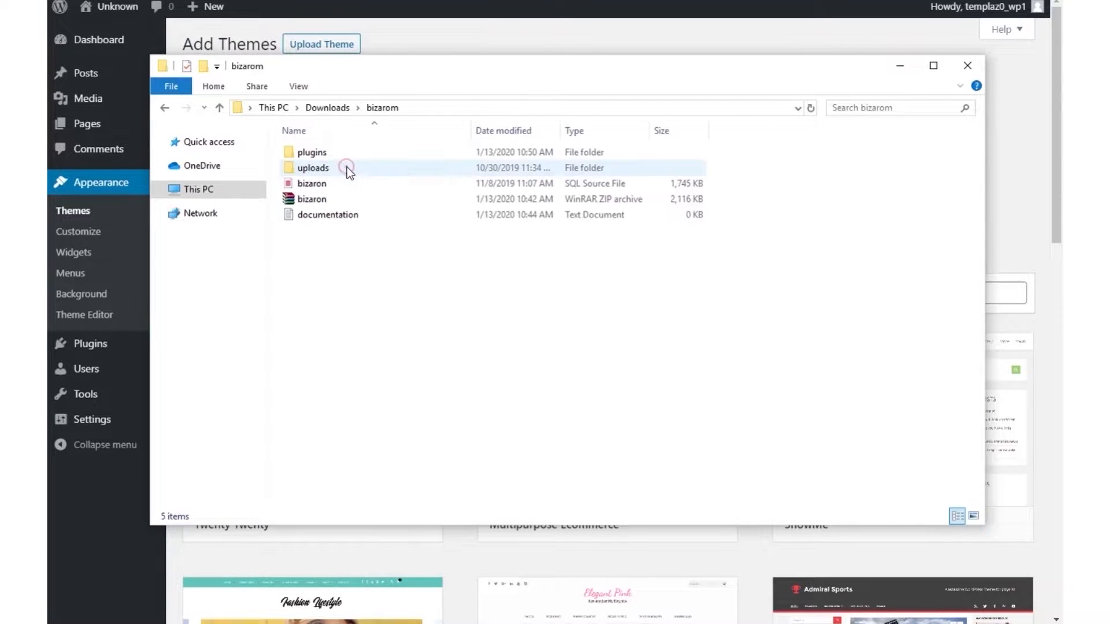
{"action": "left_click", "coordinate": [336, 201]}
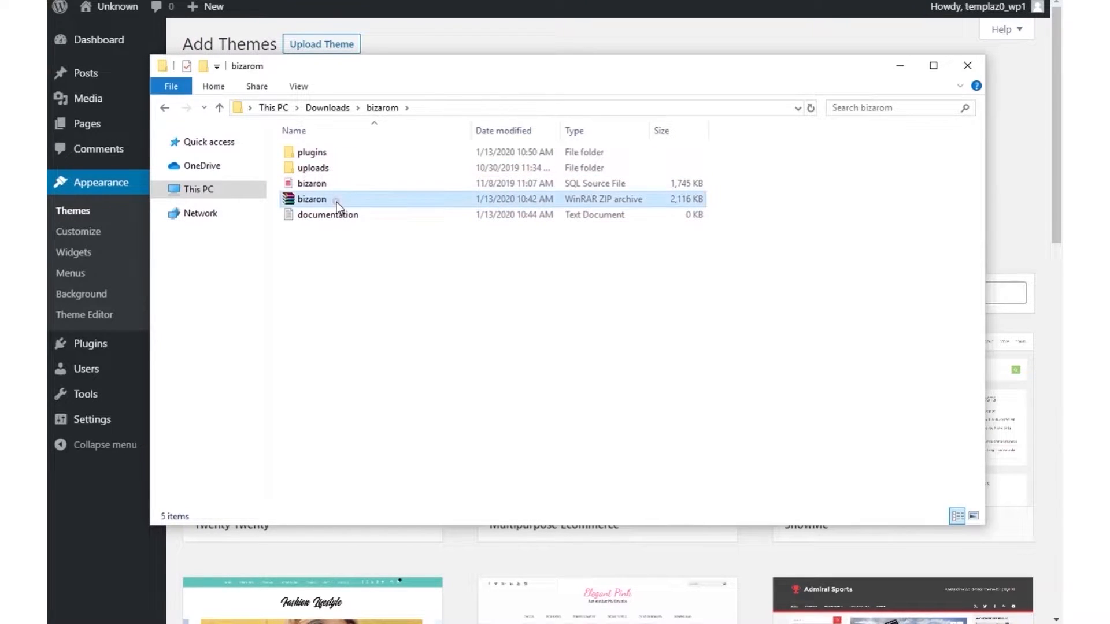
{"action": "left_click_drag", "start_coordinate": [567, 74], "coordinate": [560, 212]}
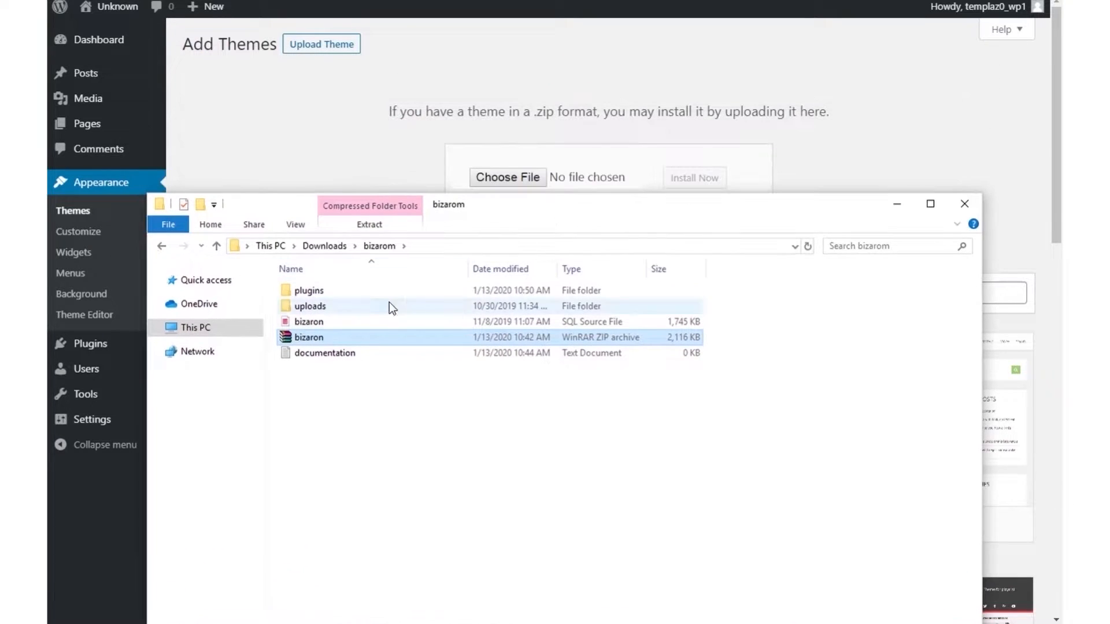
{"action": "left_click_drag", "start_coordinate": [294, 336], "coordinate": [513, 177]}
{"action": "left_click", "coordinate": [714, 168]}
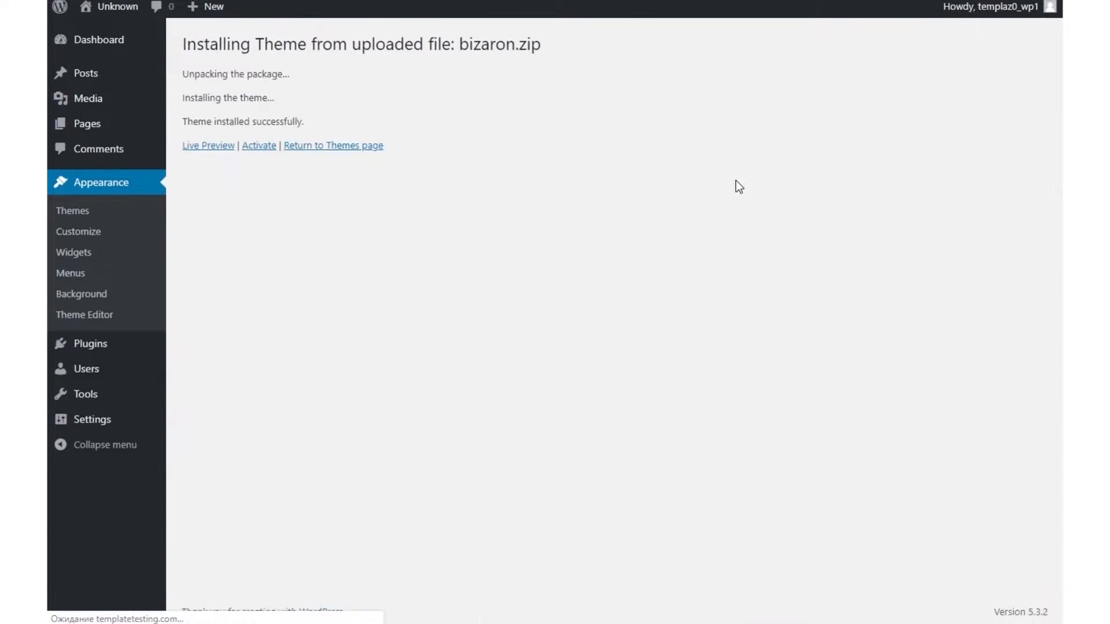
{"action": "left_click", "coordinate": [267, 146]}
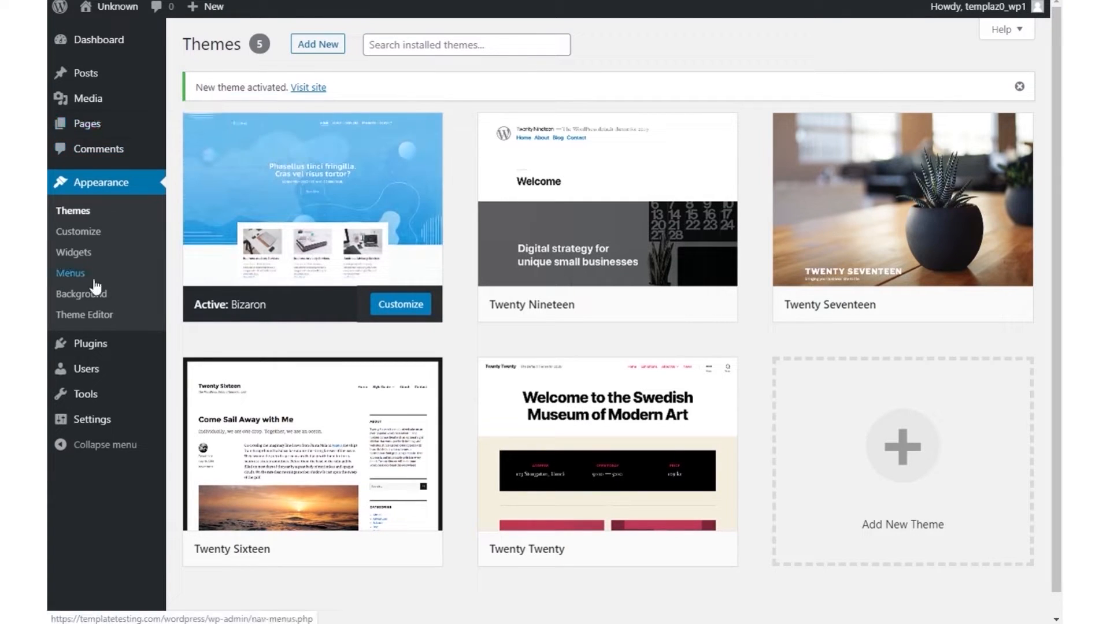
Go to the Add Plugins page and open the form for uploading a plugin file
{"action": "left_click", "coordinate": [101, 355]}
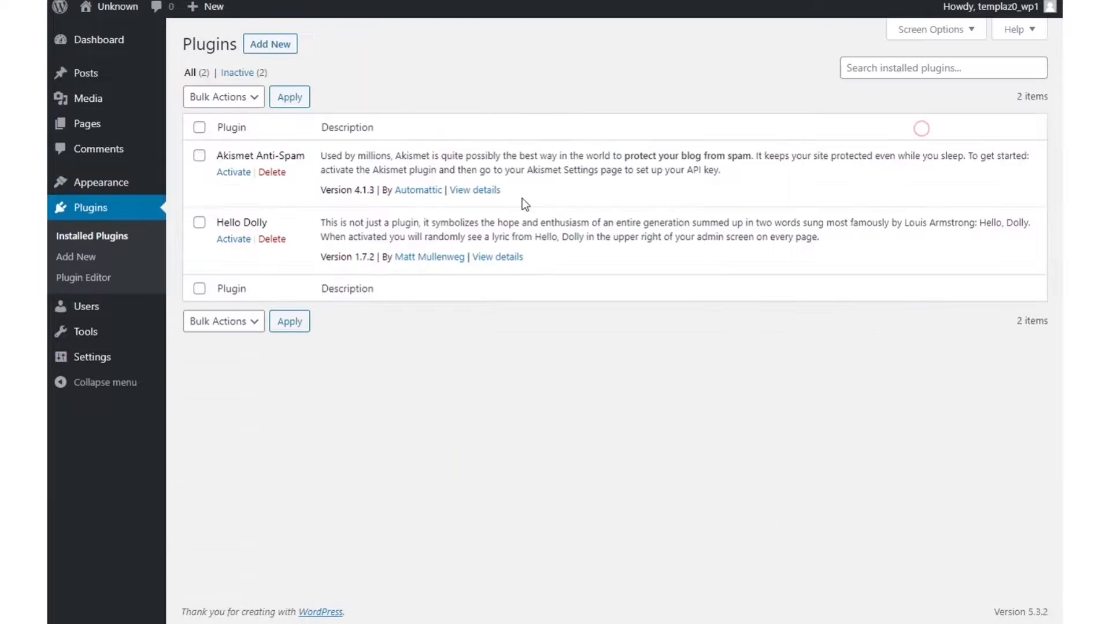
{"action": "left_click", "coordinate": [284, 45]}
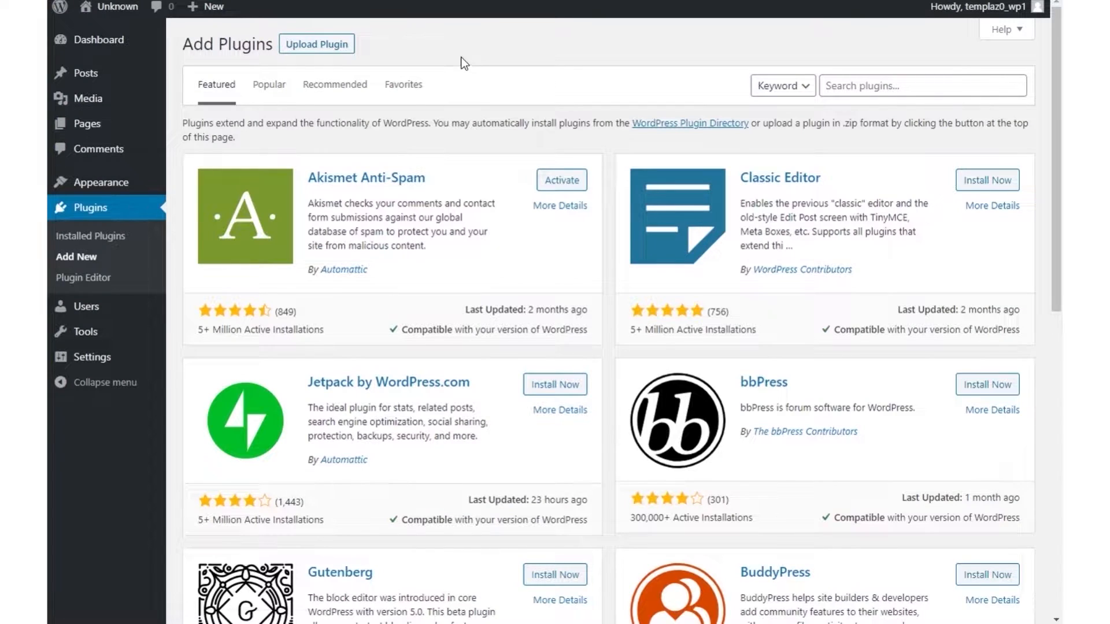
{"action": "left_click", "coordinate": [301, 55]}
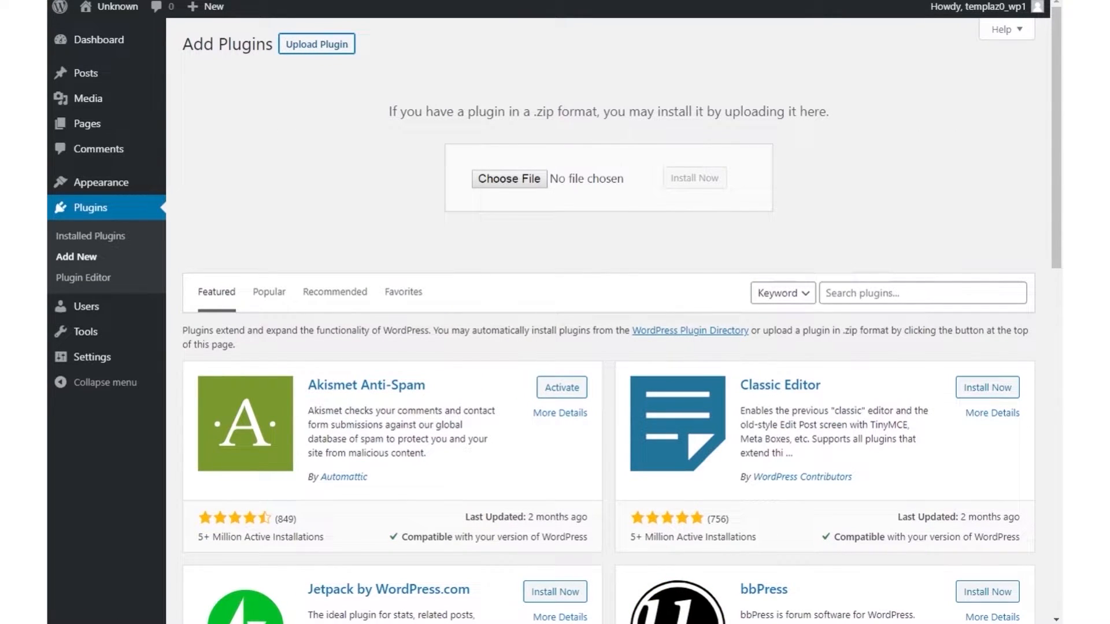
Install the contact-form-7 ZIP from the bizarom plugins folder as a plugin and activate it
{"action": "left_click", "coordinate": [509, 179]}
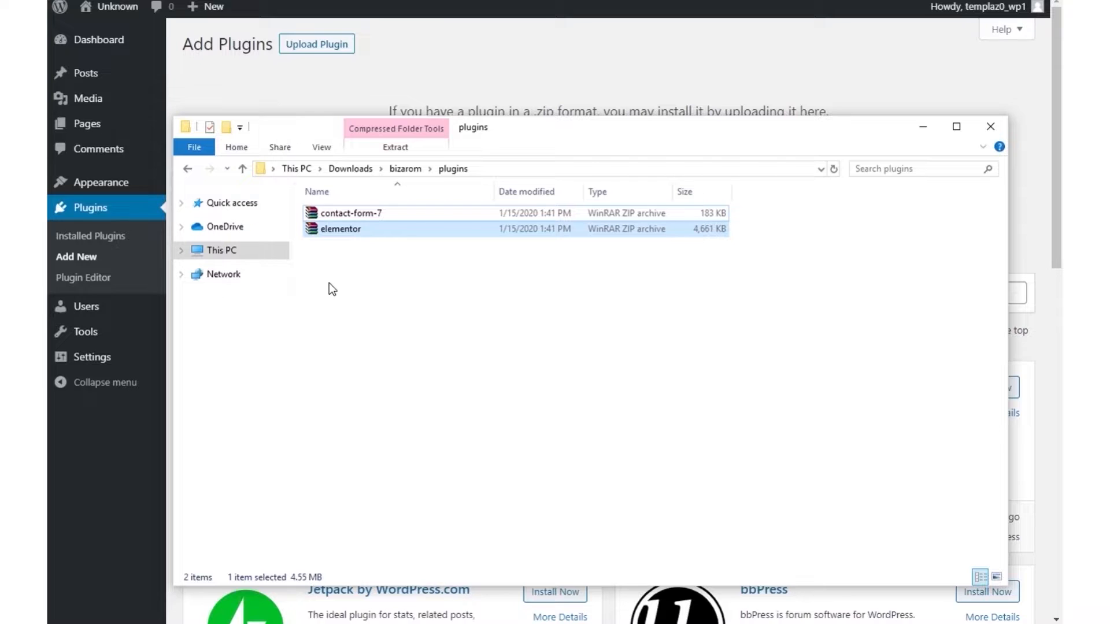
{"action": "left_click_drag", "start_coordinate": [560, 139], "coordinate": [504, 255]}
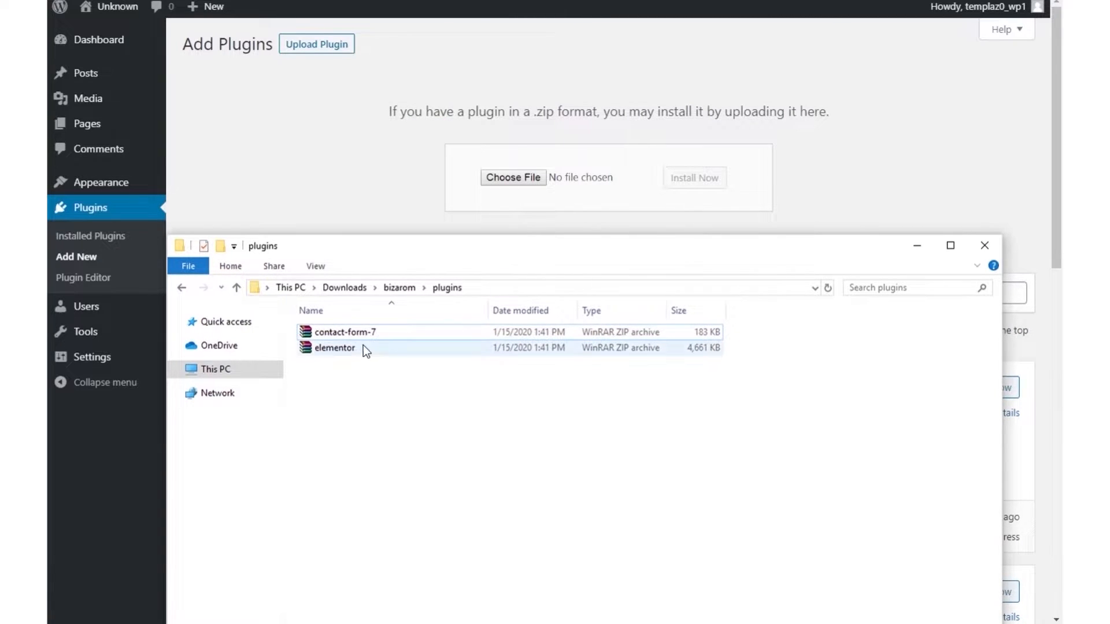
{"action": "left_click", "coordinate": [373, 332]}
{"action": "double_click", "coordinate": [373, 332]}
{"action": "left_click", "coordinate": [697, 179]}
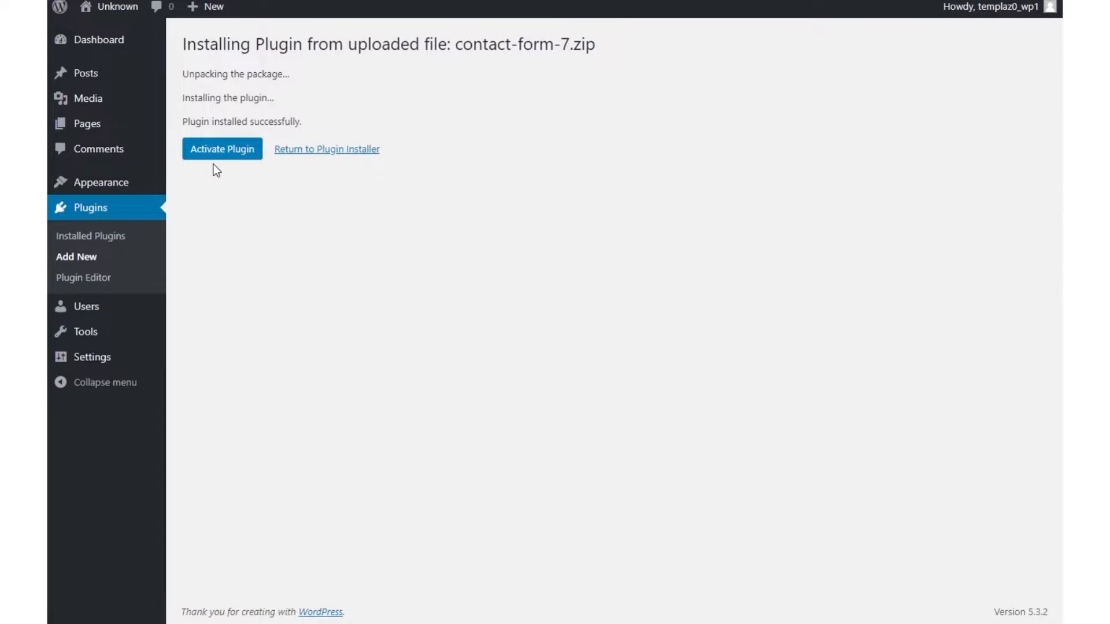
{"action": "left_click", "coordinate": [214, 155]}
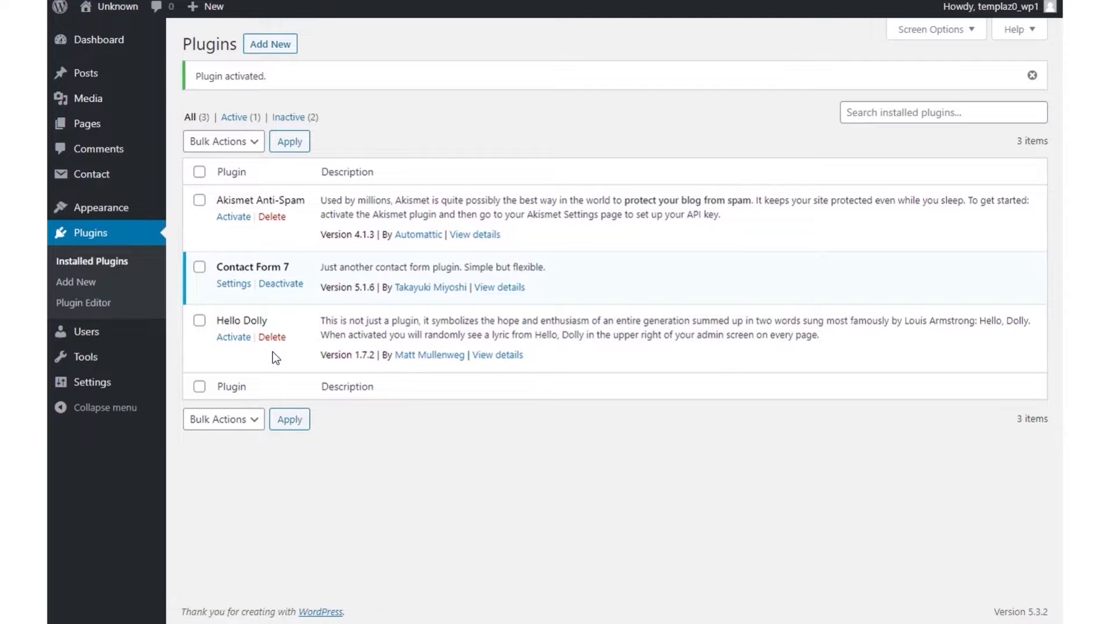
Upload and install the elementor ZIP from the plugins folder as another plugin, and activate it
{"action": "left_click", "coordinate": [278, 43]}
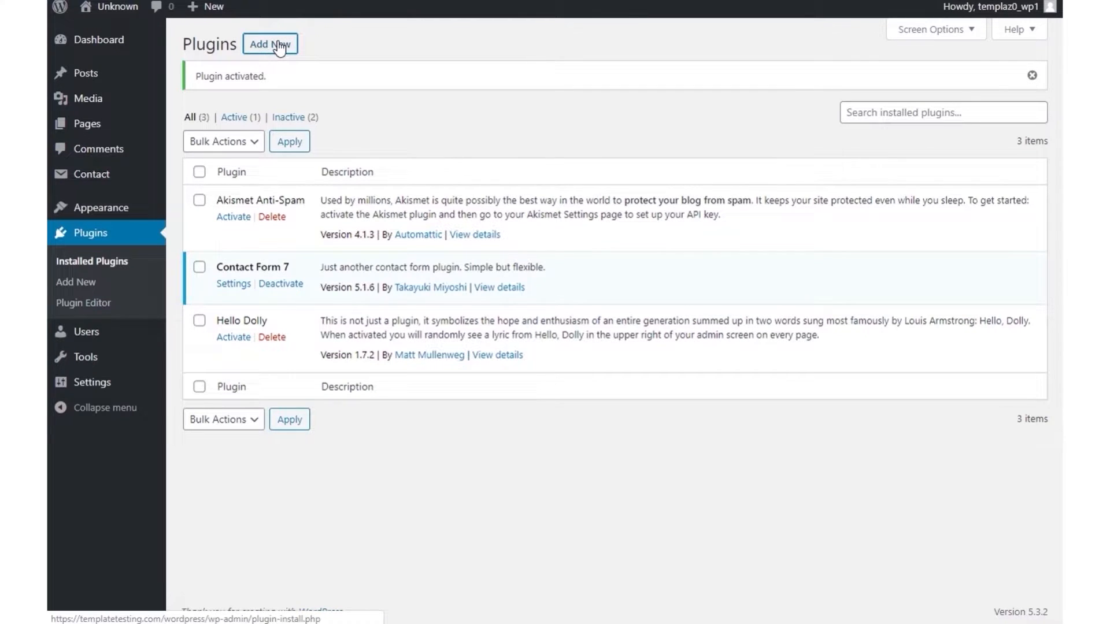
{"action": "left_click", "coordinate": [289, 40]}
{"action": "left_click", "coordinate": [93, 622]}
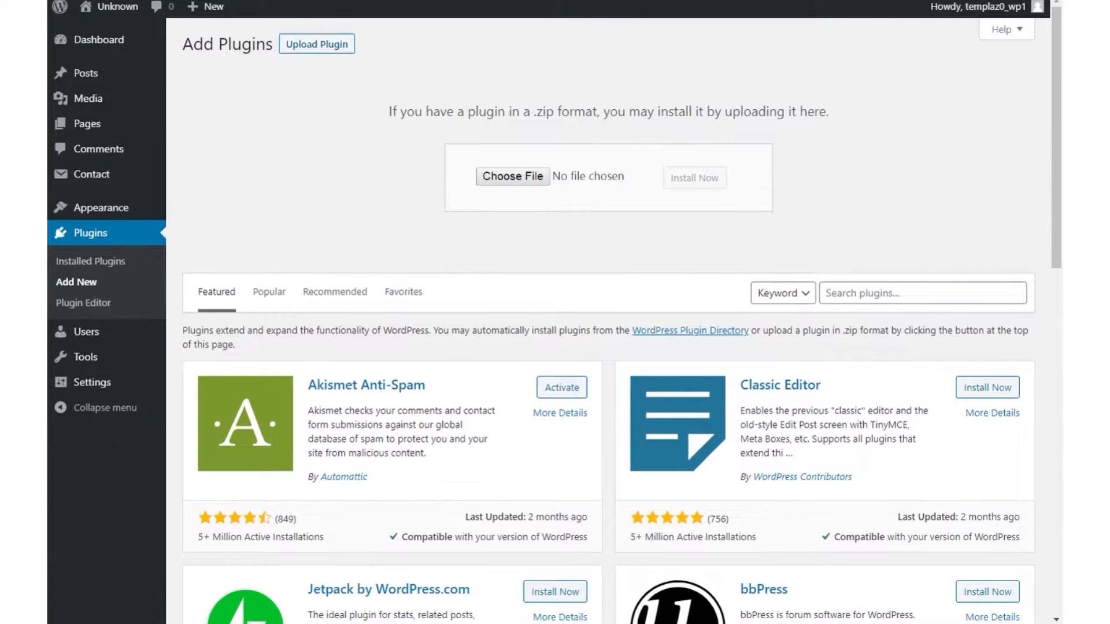
{"action": "left_click", "coordinate": [409, 348]}
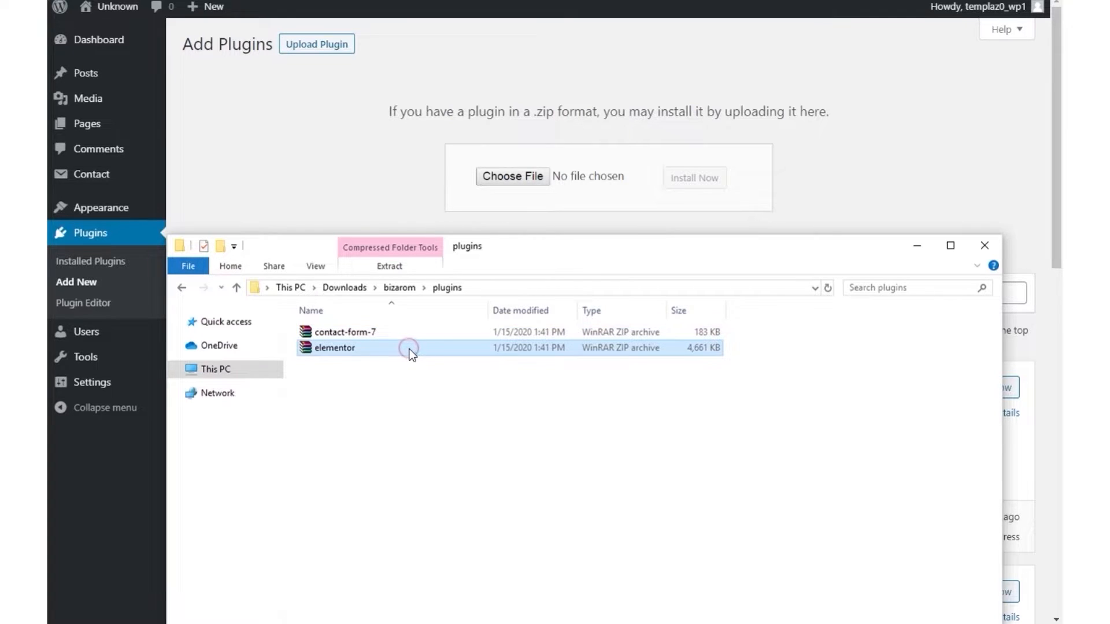
{"action": "double_click", "coordinate": [409, 348]}
{"action": "left_click", "coordinate": [694, 180]}
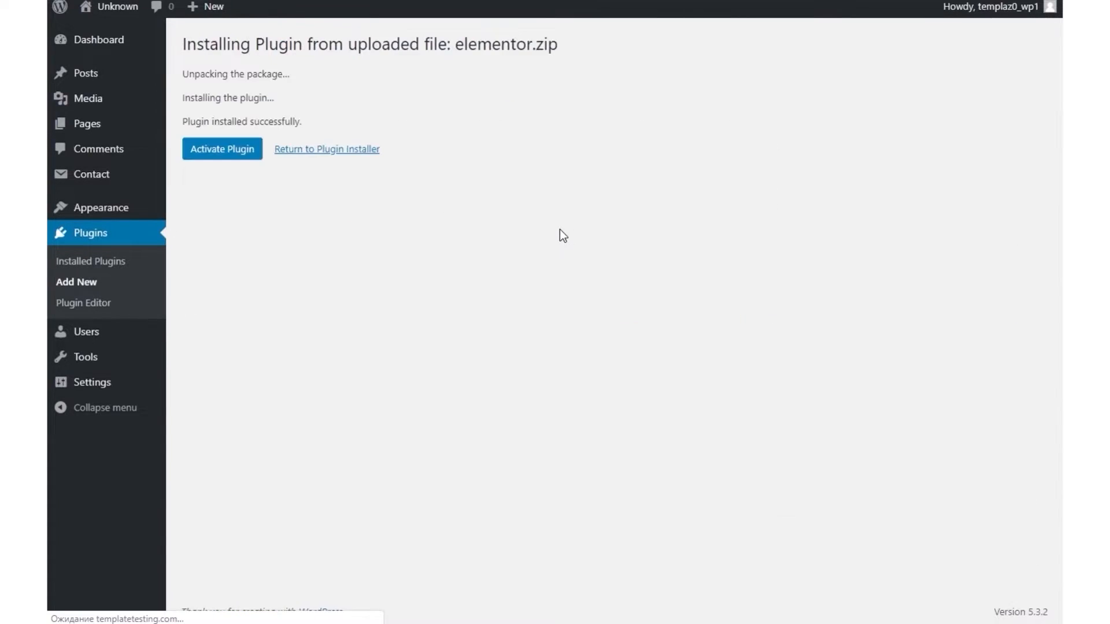
{"action": "left_click", "coordinate": [256, 159]}
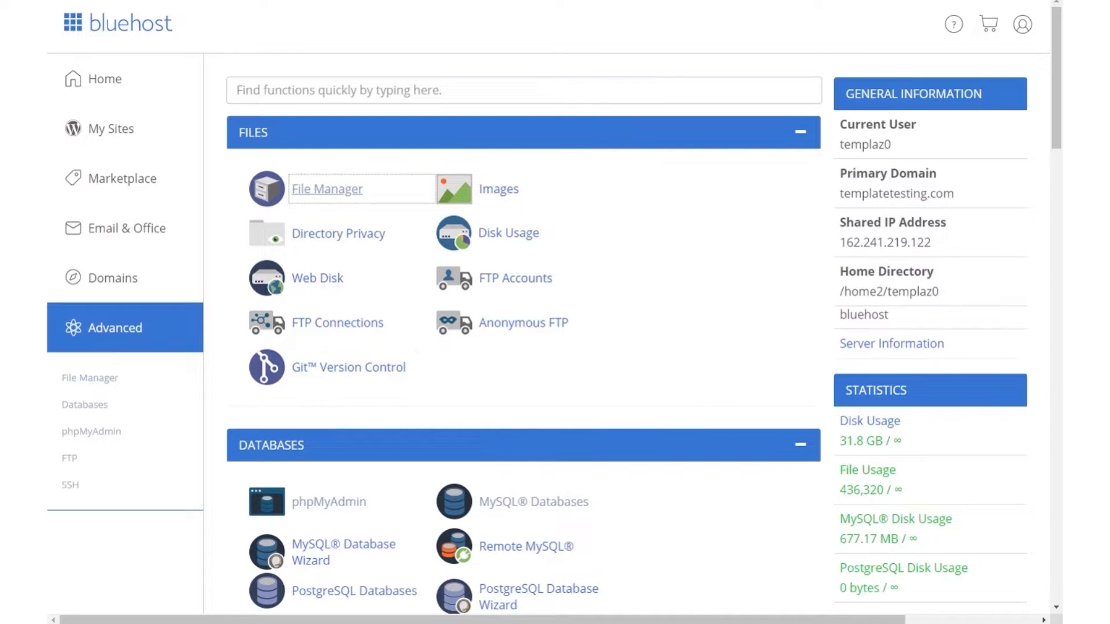
Open the hosting account's File Manager in Bluehost and browse to public_html/wordpress/wp-content
{"action": "left_click", "coordinate": [354, 189]}
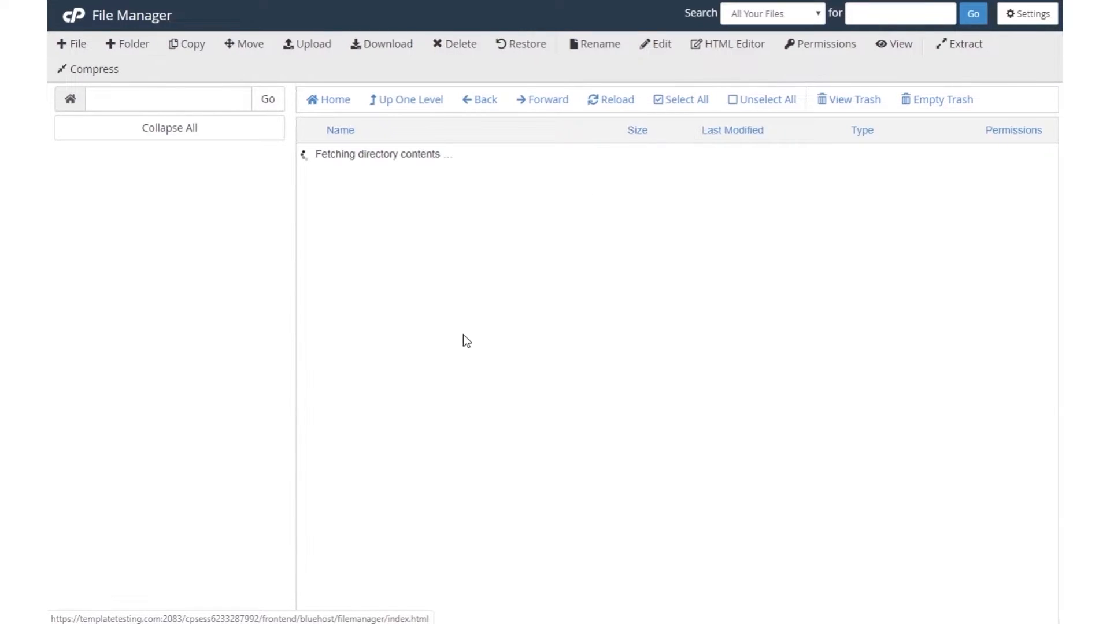
{"action": "double_click", "coordinate": [310, 548]}
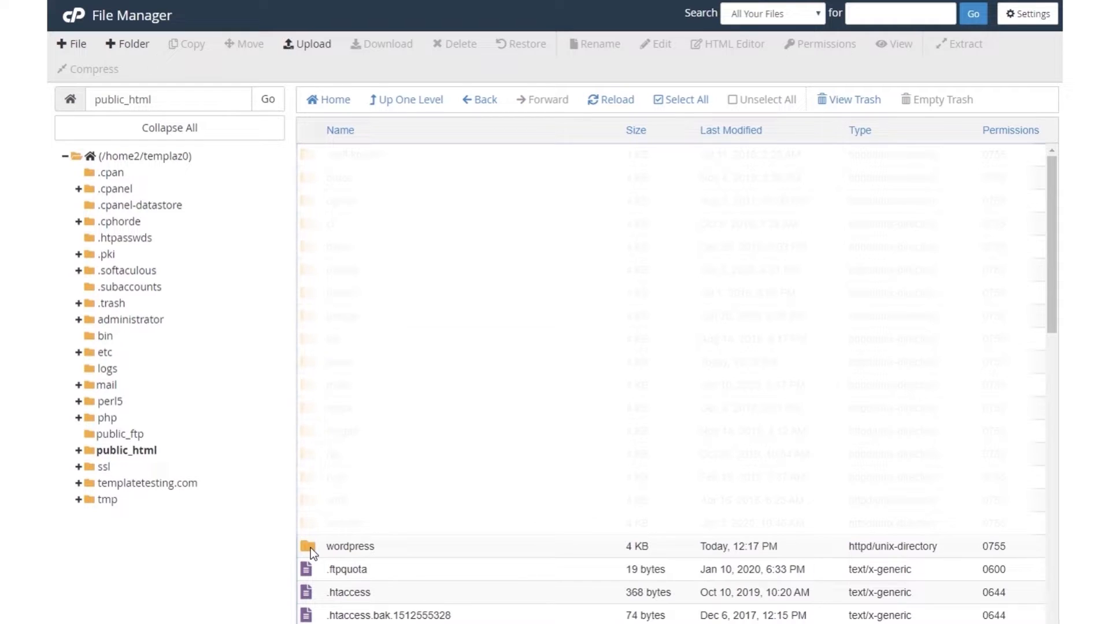
{"action": "double_click", "coordinate": [311, 548]}
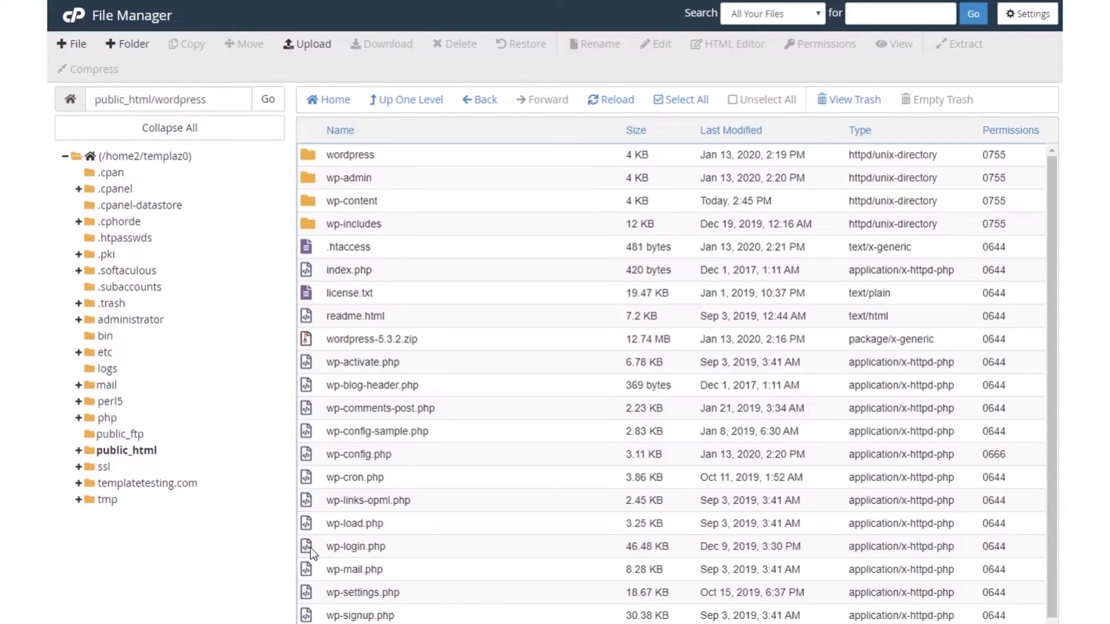
{"action": "double_click", "coordinate": [317, 206]}
{"action": "left_click", "coordinate": [477, 394]}
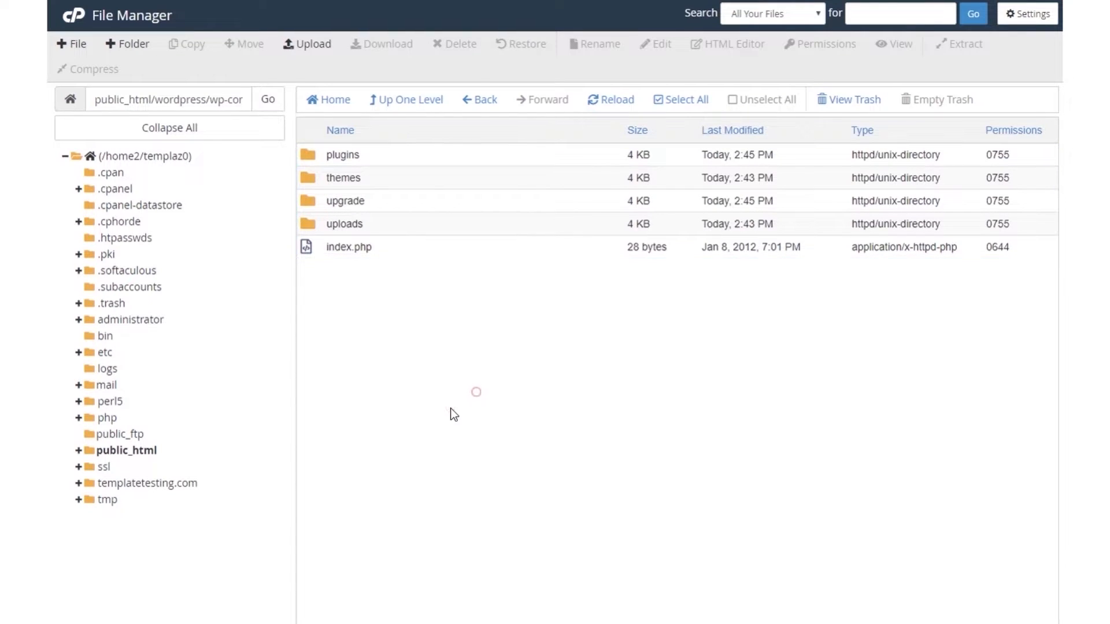
Switch to File Explorer and compress the uploads folder inside bizarom into a ZIP archive named uploads.zip
{"action": "left_click", "coordinate": [188, 623]}
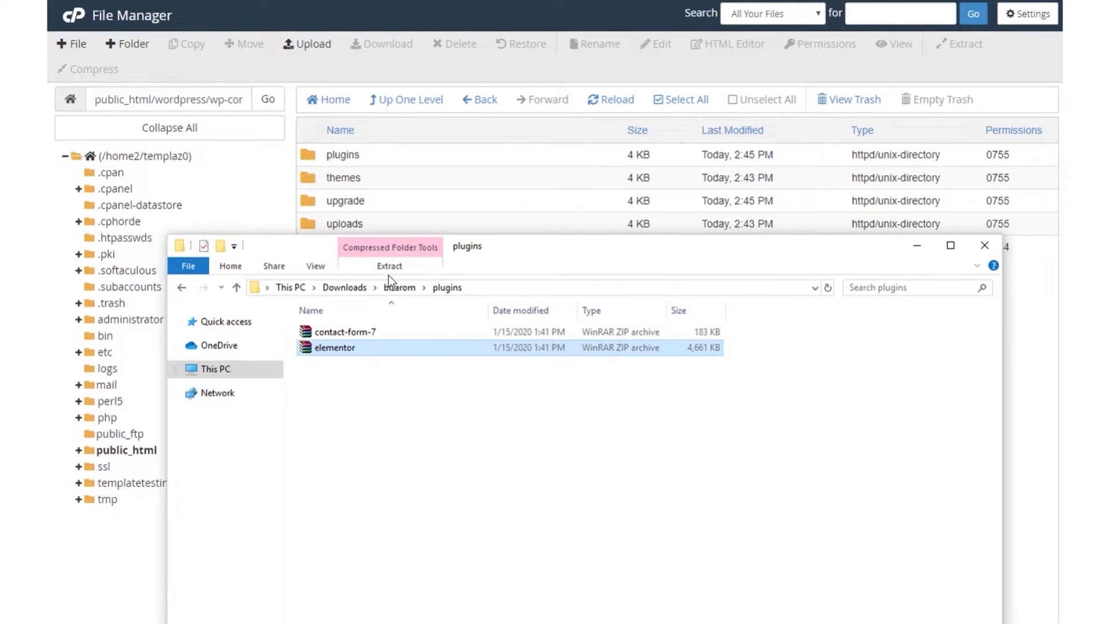
{"action": "left_click", "coordinate": [389, 288]}
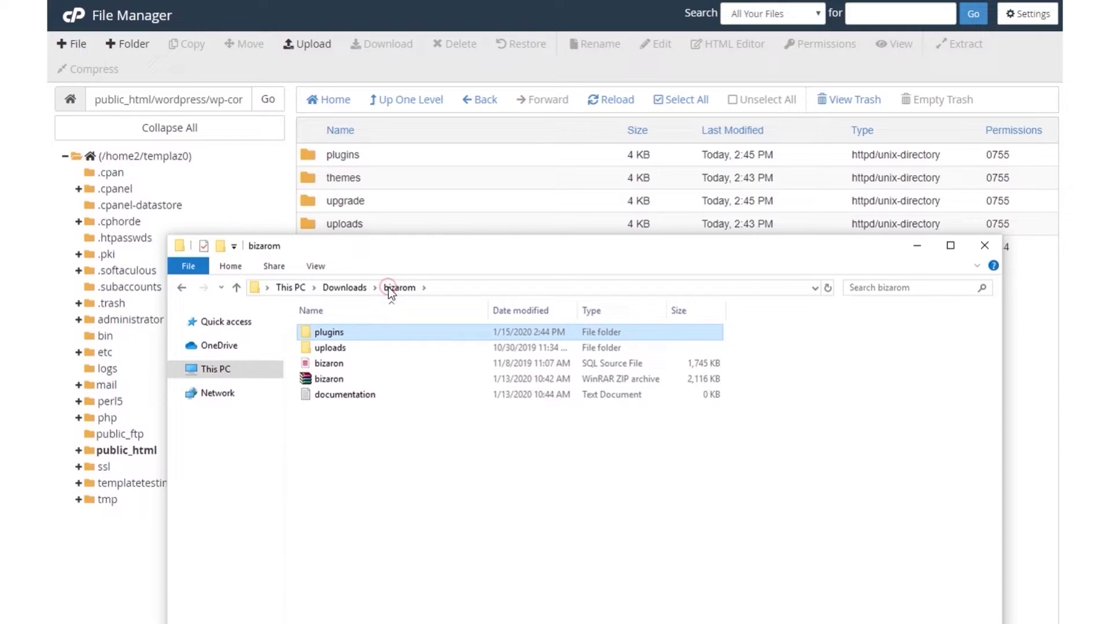
{"action": "left_click", "coordinate": [466, 259]}
{"action": "left_click", "coordinate": [507, 268]}
{"action": "right_click", "coordinate": [328, 350]}
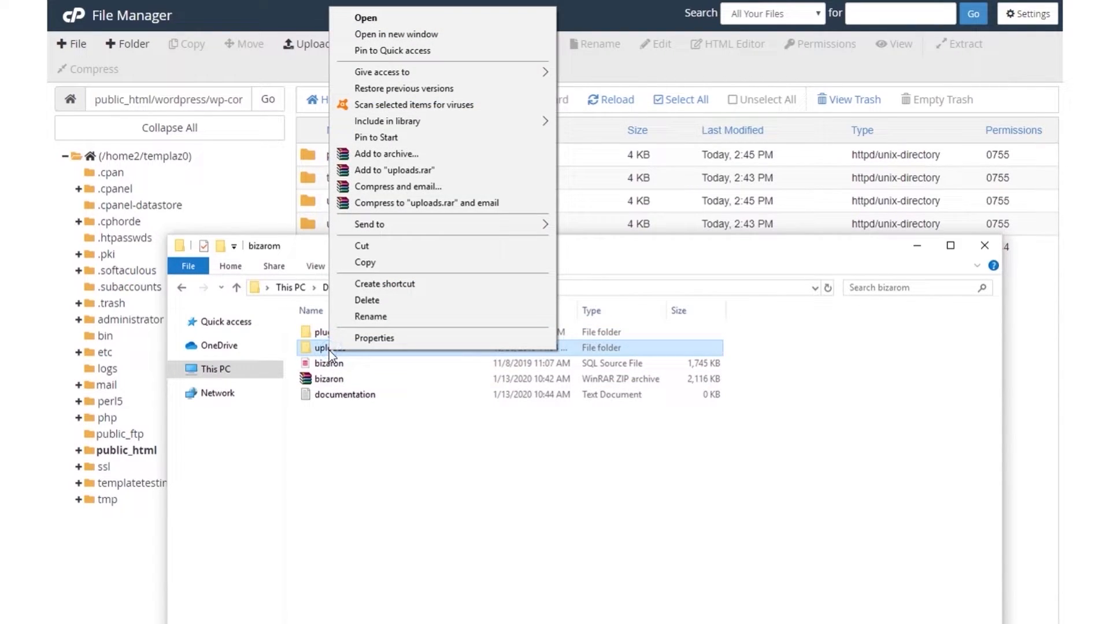
{"action": "left_click", "coordinate": [391, 155]}
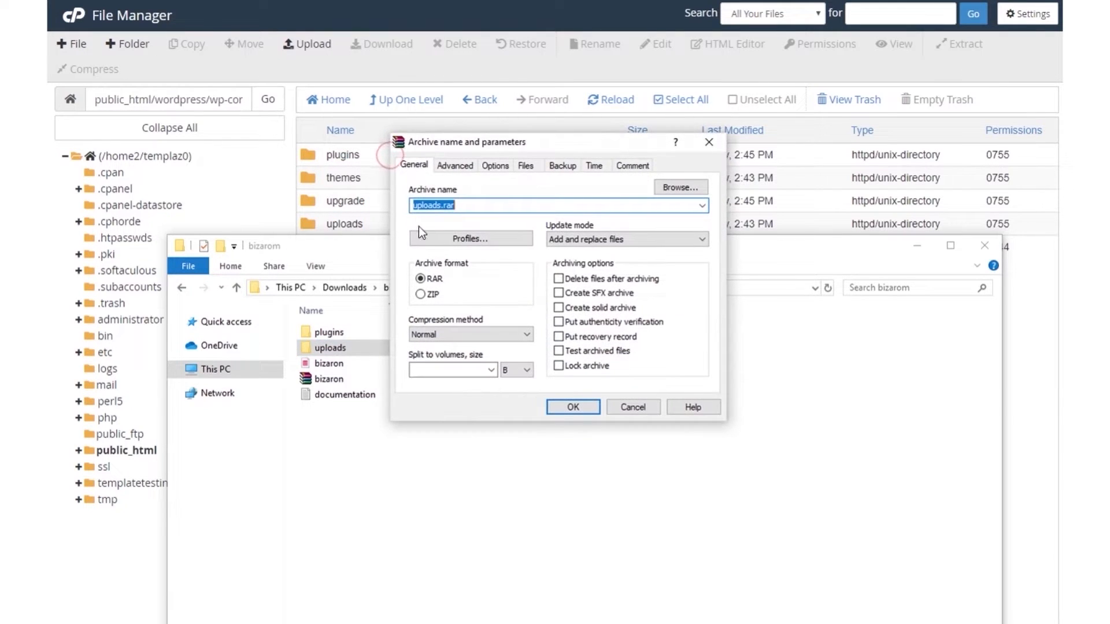
{"action": "left_click", "coordinate": [421, 294]}
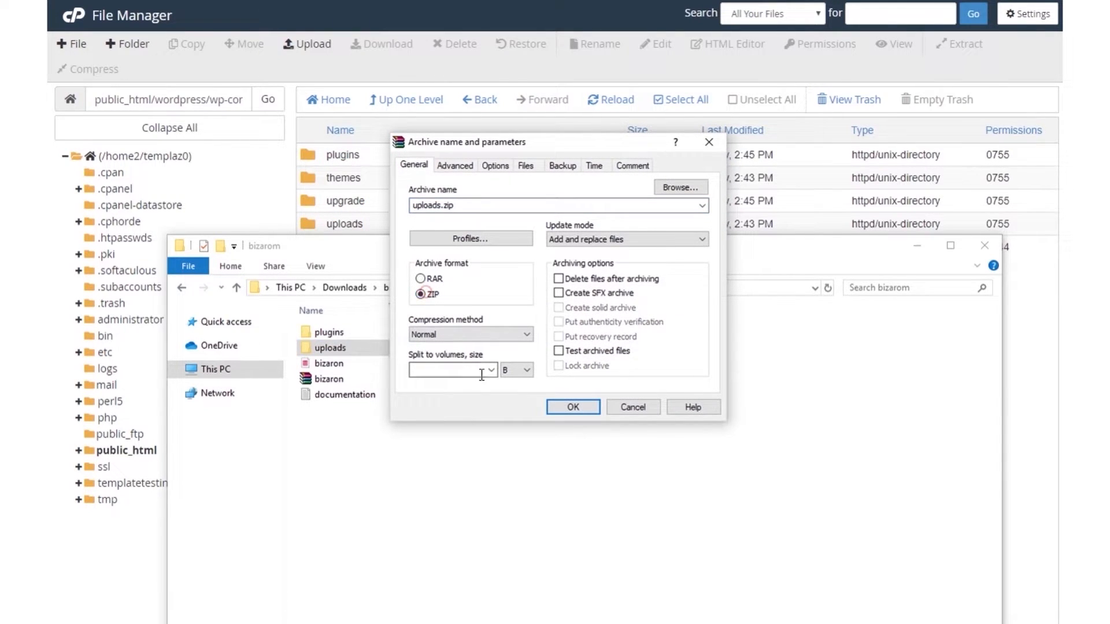
{"action": "left_click", "coordinate": [572, 407]}
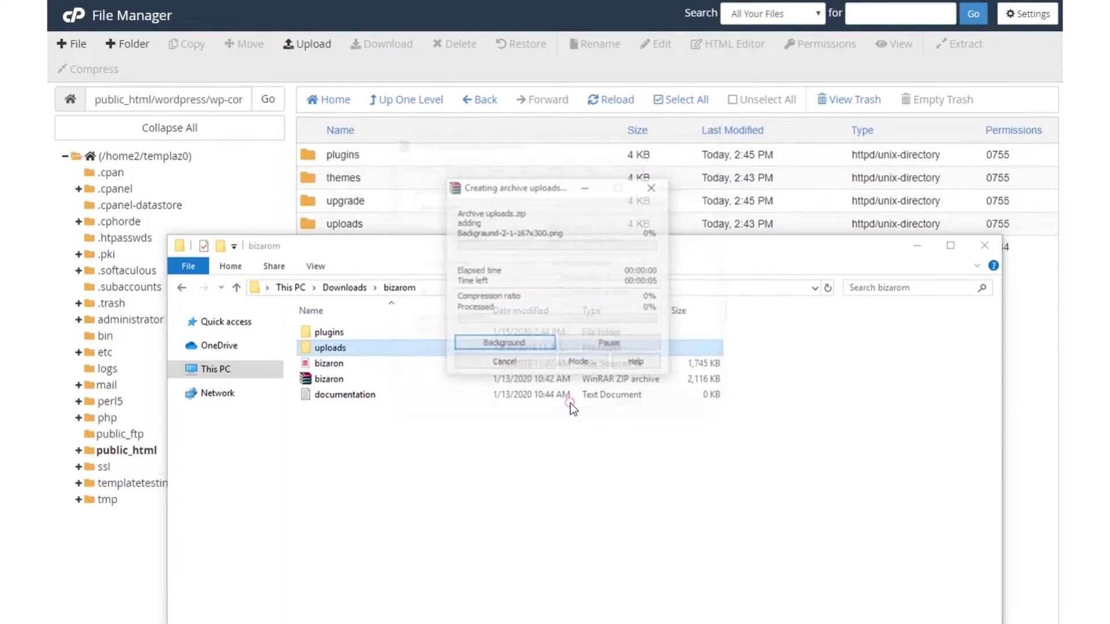
Upload uploads.zip from the bizarom folder to public_html/wordpress/wp-content in the hosting File Manager and reload the file listing
{"action": "left_click", "coordinate": [460, 452]}
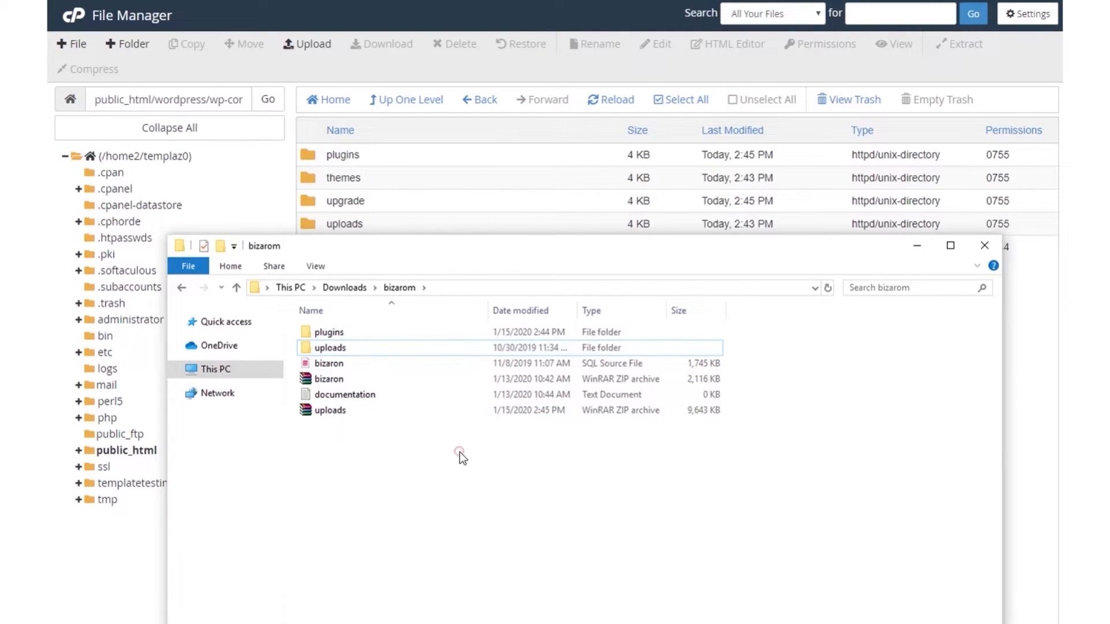
{"action": "left_click", "coordinate": [314, 49]}
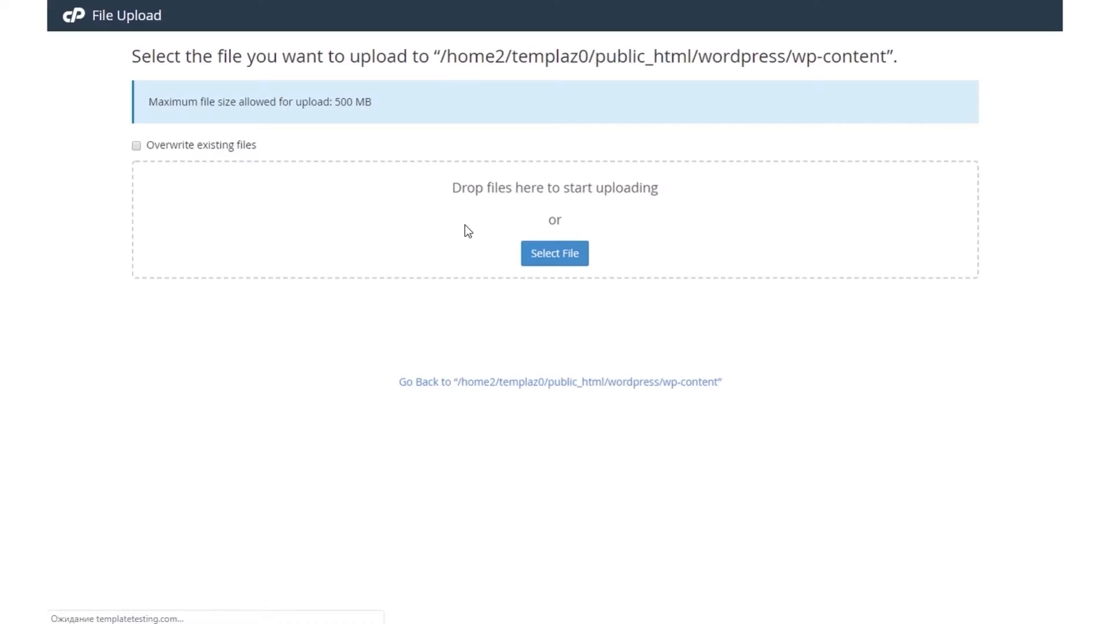
{"action": "left_click", "coordinate": [405, 623]}
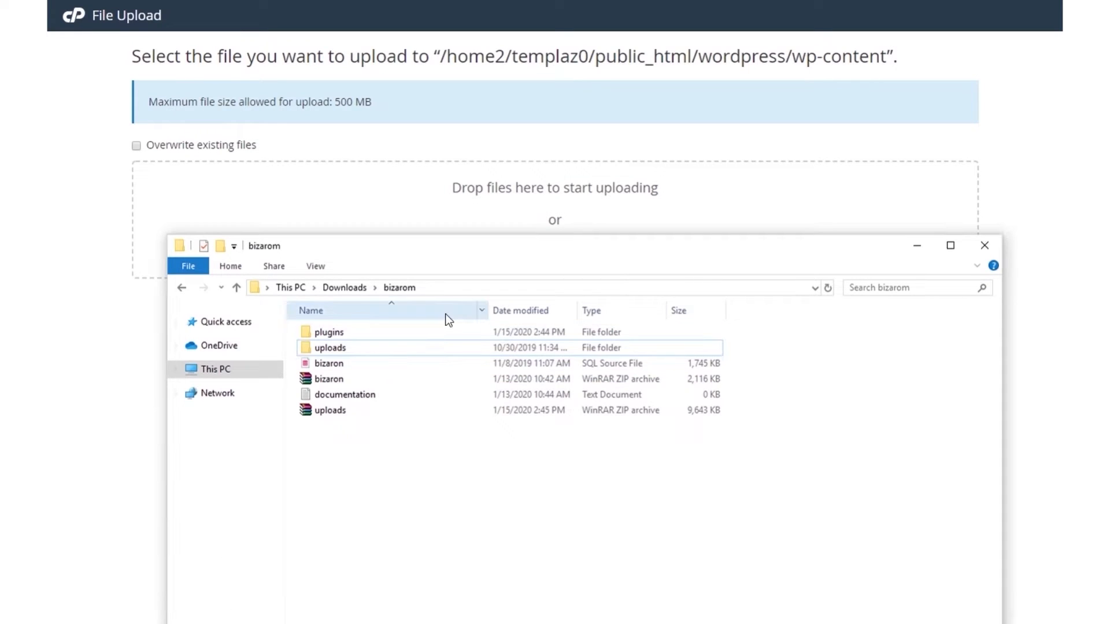
{"action": "left_click", "coordinate": [337, 411]}
{"action": "left_click_drag", "start_coordinate": [359, 413], "coordinate": [453, 217]}
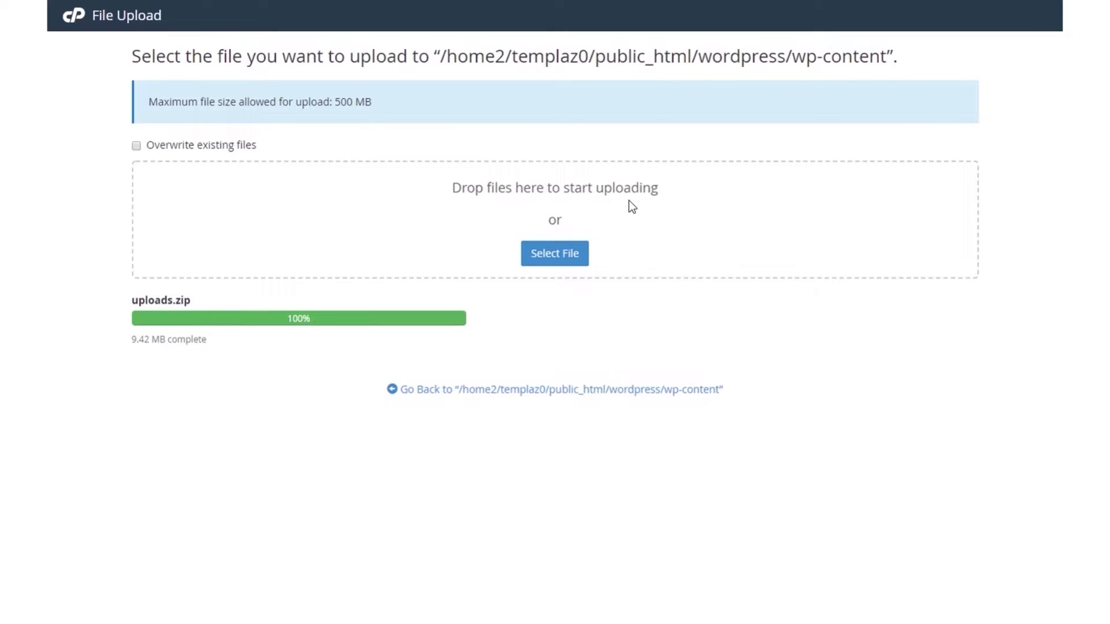
{"action": "left_click", "coordinate": [581, 0]}
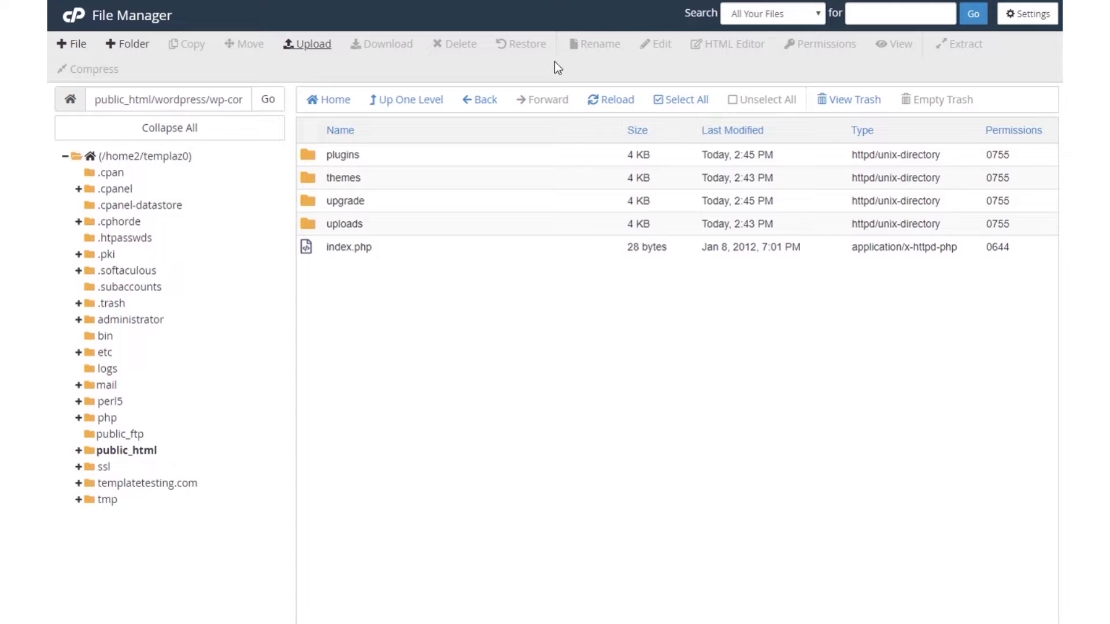
{"action": "left_click", "coordinate": [604, 99]}
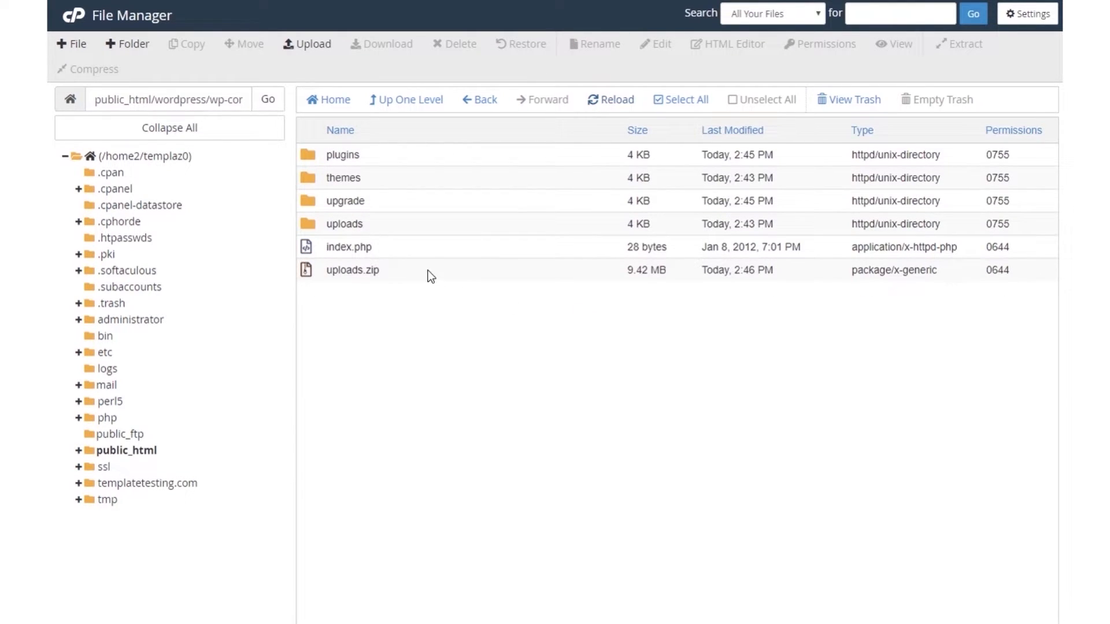
Extract uploads.zip into /public_html/wordpress/wp-content and close the extraction results after reviewing them
{"action": "left_click", "coordinate": [428, 270]}
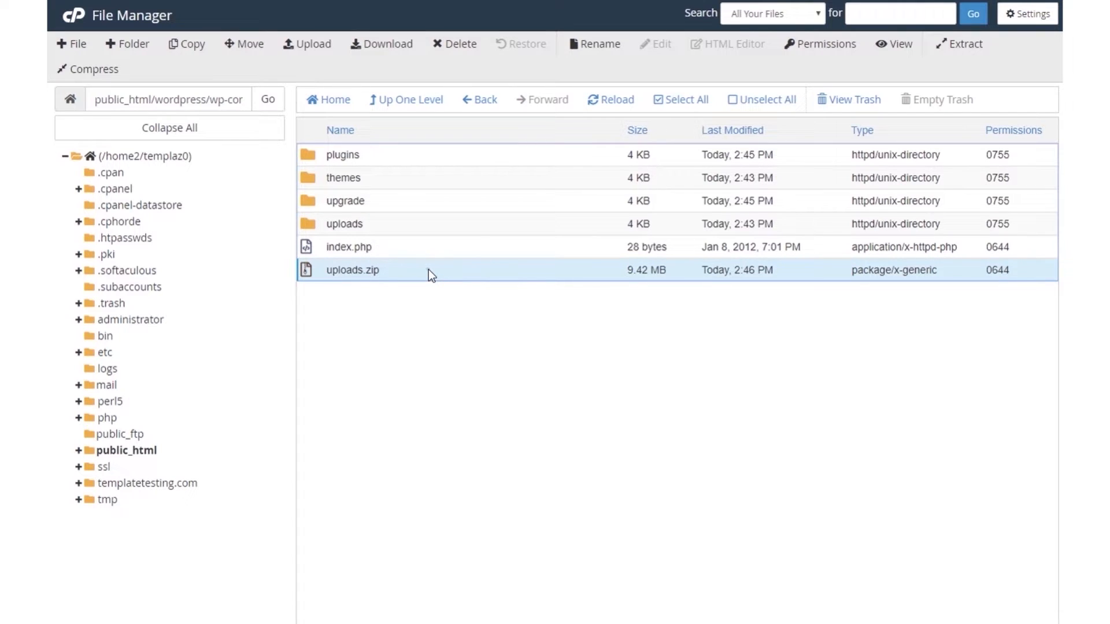
{"action": "right_click", "coordinate": [428, 269]}
{"action": "left_click", "coordinate": [468, 435]}
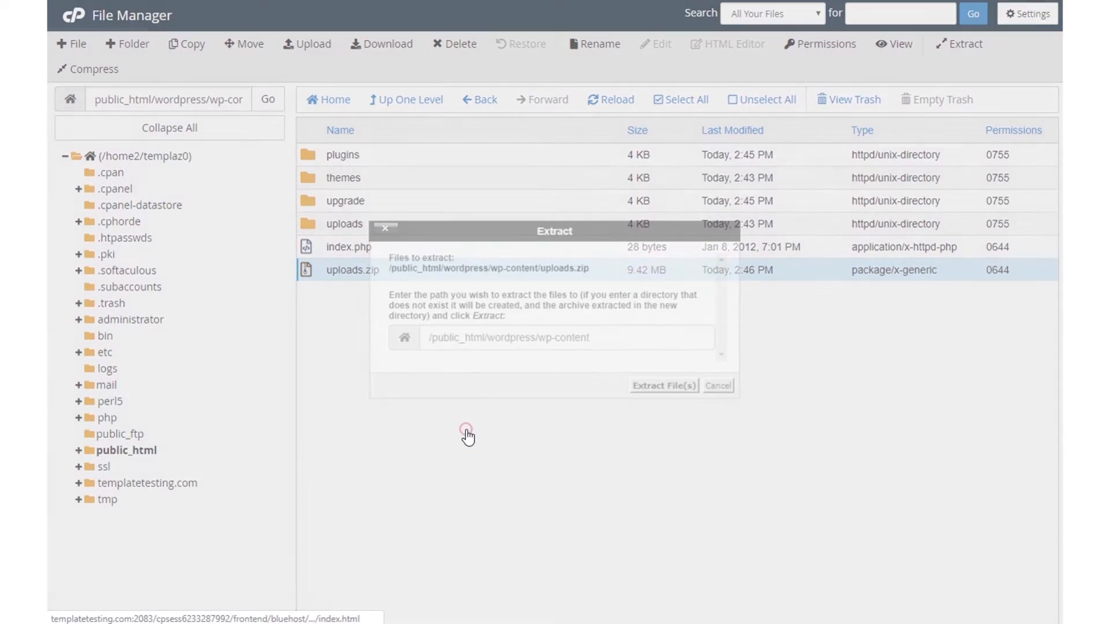
{"action": "left_click", "coordinate": [675, 380]}
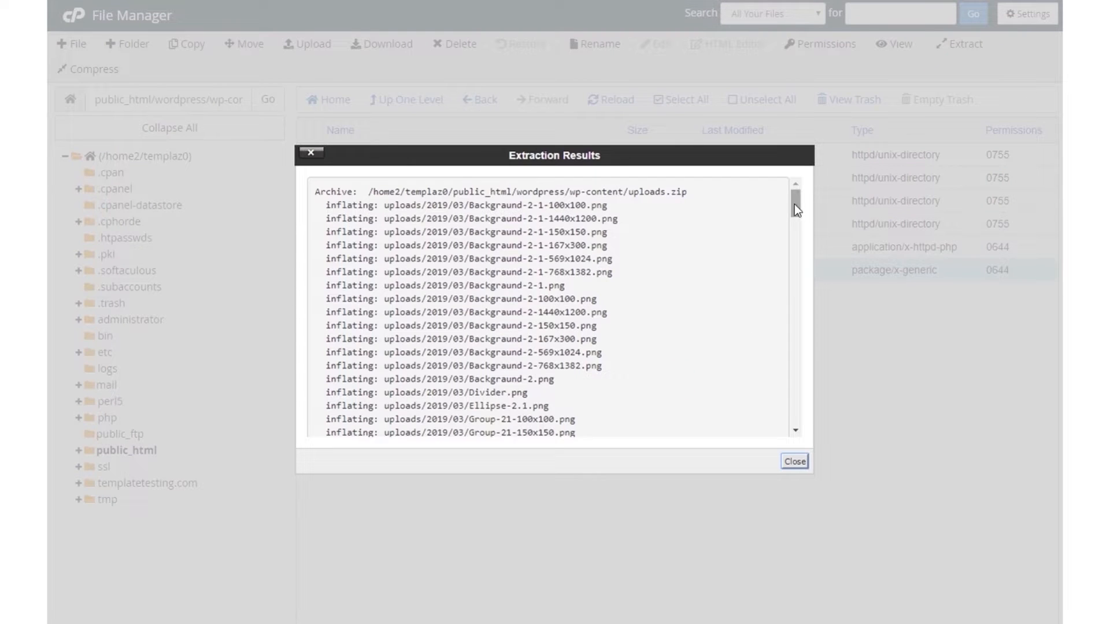
{"action": "left_click_drag", "start_coordinate": [795, 207], "coordinate": [783, 421]}
{"action": "left_click", "coordinate": [792, 462]}
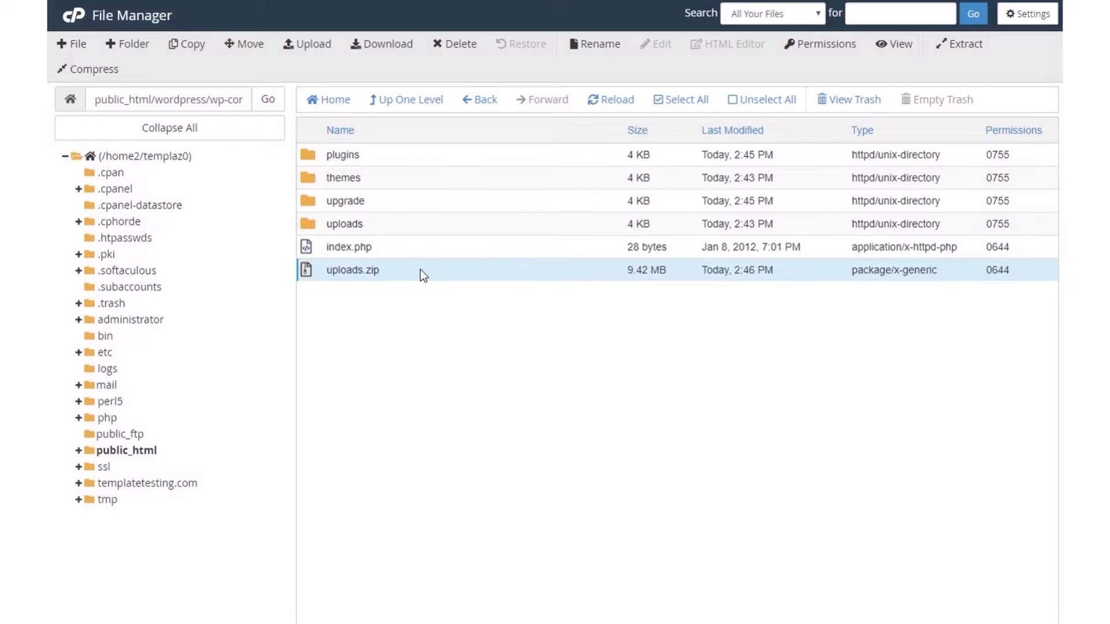
Delete uploads.zip from wp-content, check the contents of the uploads folder, and return to wp-content
{"action": "key", "text": "Delete"}
{"action": "left_click", "coordinate": [676, 359]}
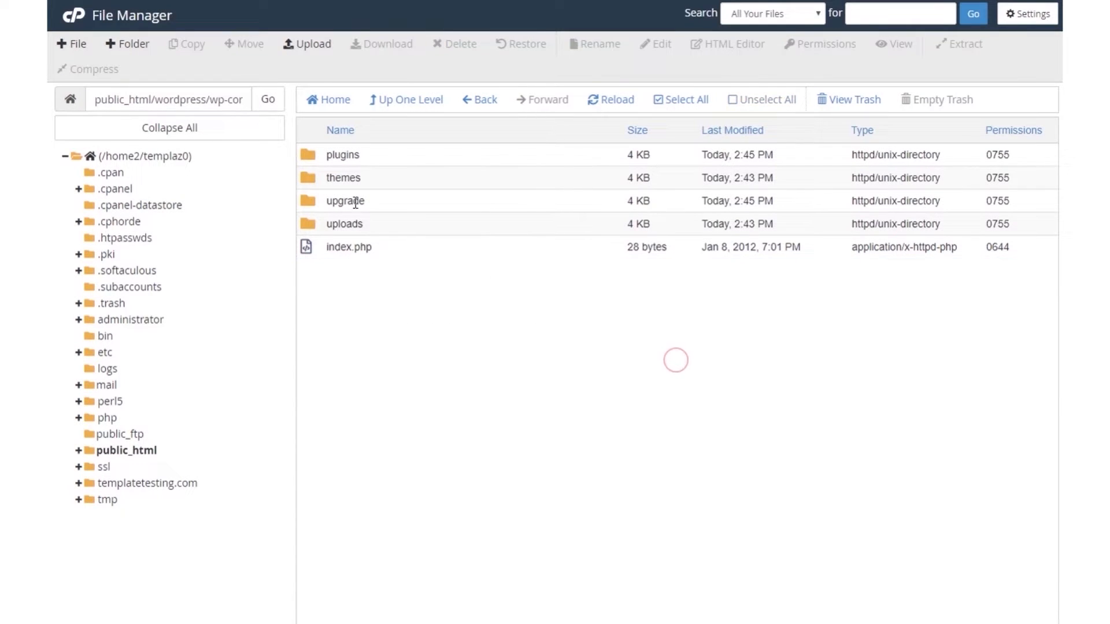
{"action": "double_click", "coordinate": [308, 225]}
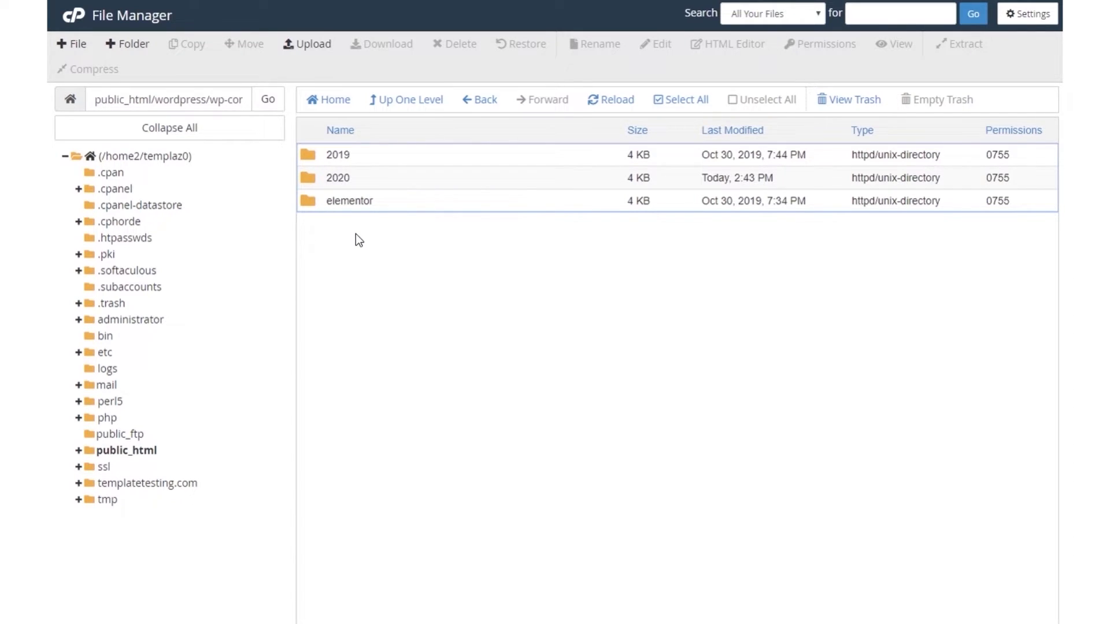
{"action": "left_click", "coordinate": [376, 99]}
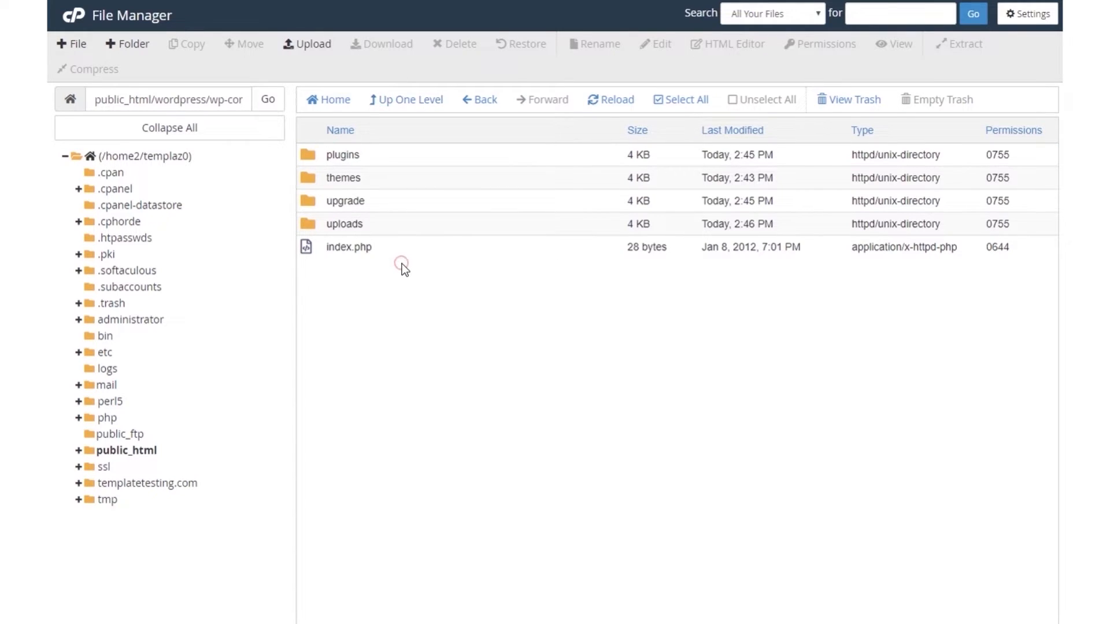
Open phpMyAdmin from the Bluehost control panel, and open the bizaron SQL file from the bizarom folder in Notepad++
{"action": "left_click", "coordinate": [332, 1]}
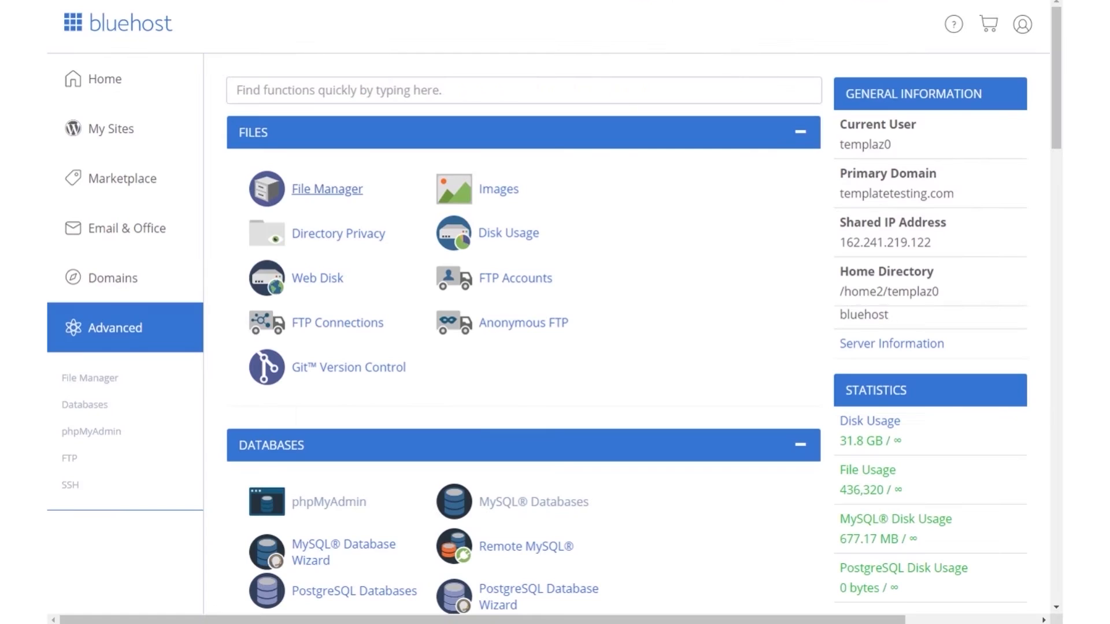
{"action": "left_click", "coordinate": [342, 506]}
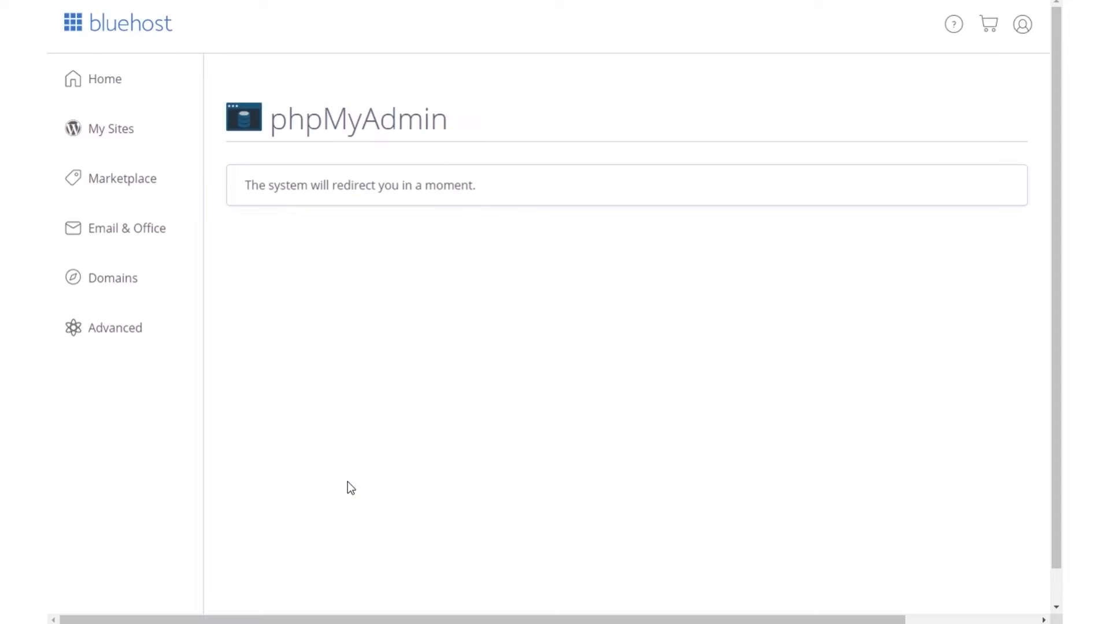
{"action": "key", "text": "alt+Tab"}
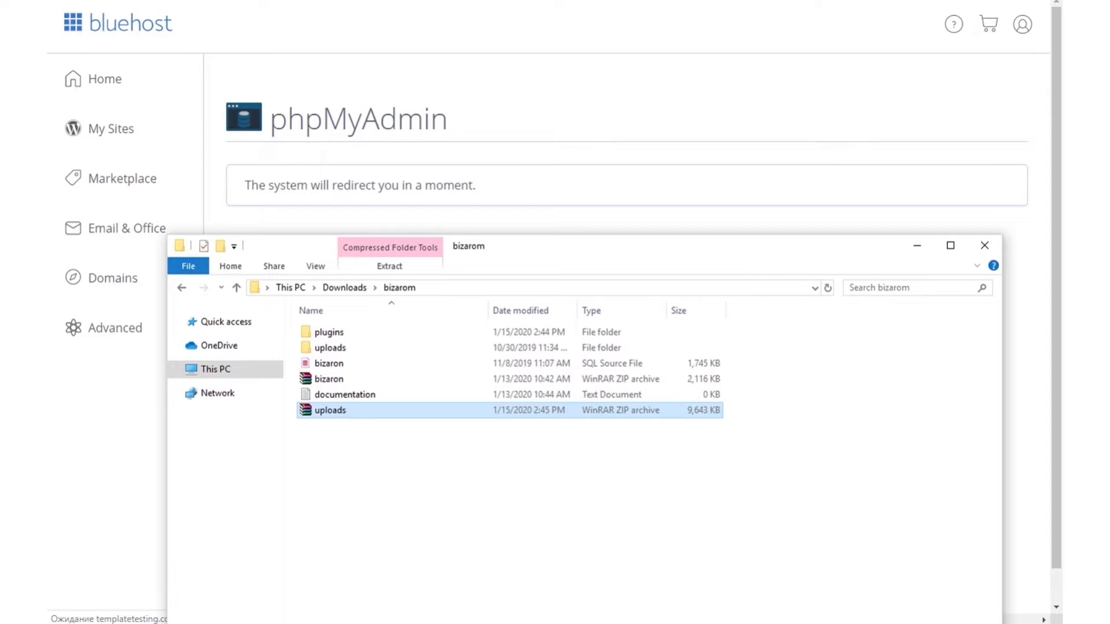
{"action": "right_click", "coordinate": [355, 367]}
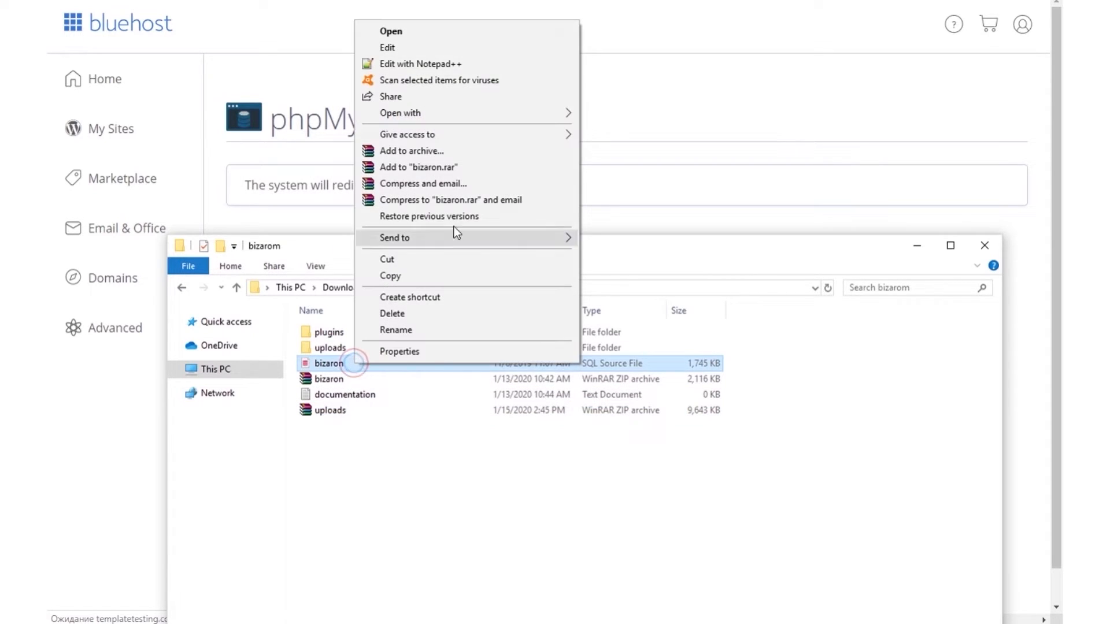
{"action": "left_click", "coordinate": [452, 62]}
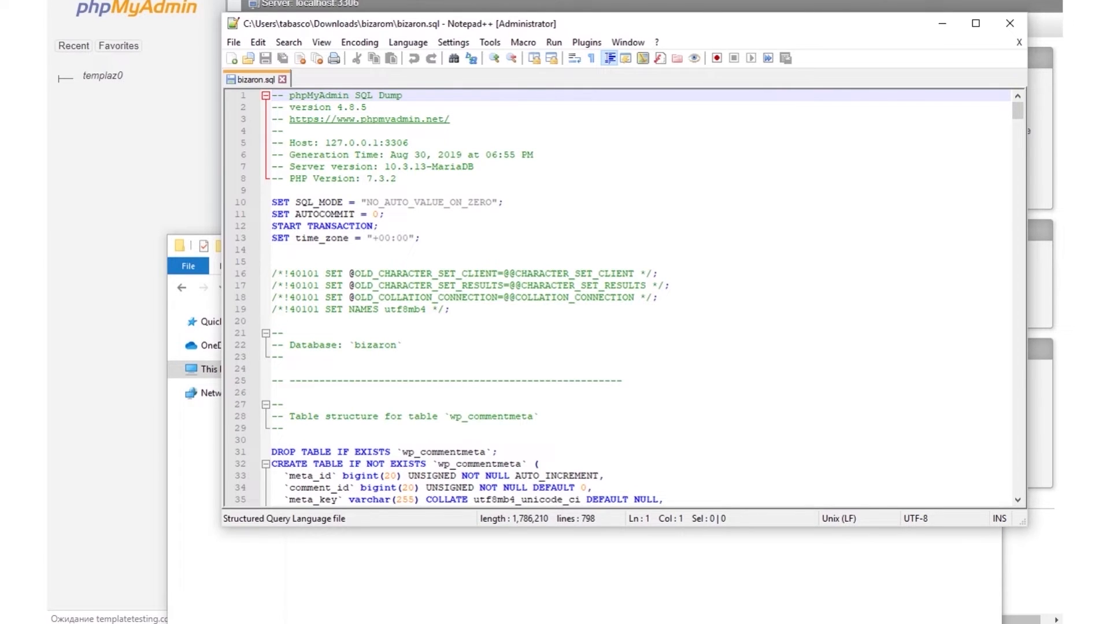
{"action": "left_click", "coordinate": [981, 0]}
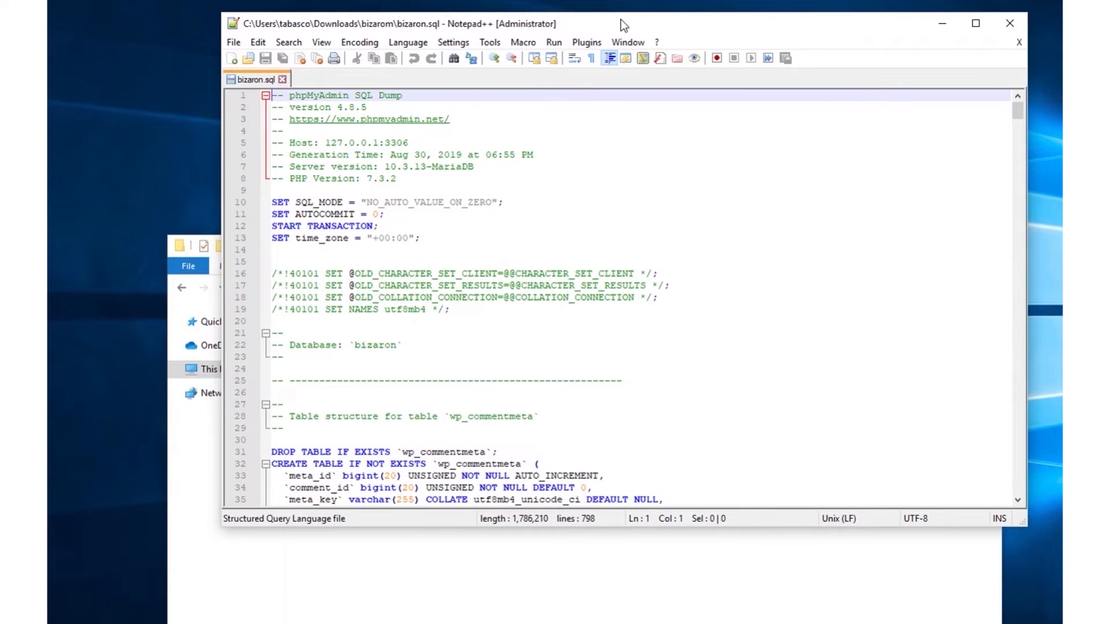
{"action": "left_click_drag", "start_coordinate": [623, 26], "coordinate": [550, 52]}
{"action": "left_click", "coordinate": [963, 275]}
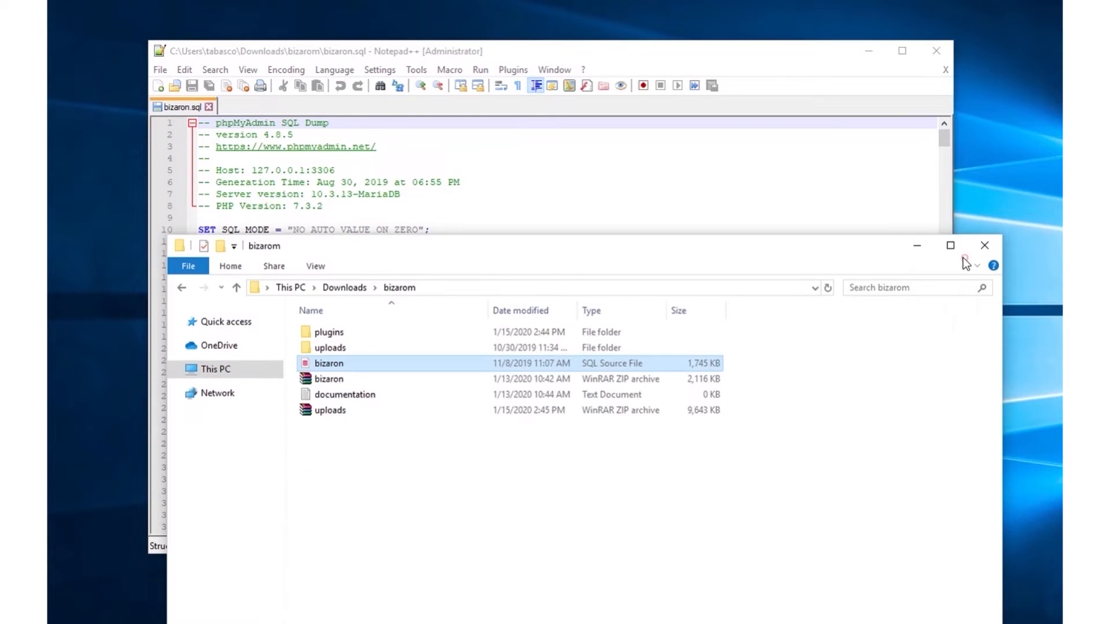
{"action": "left_click", "coordinate": [912, 248]}
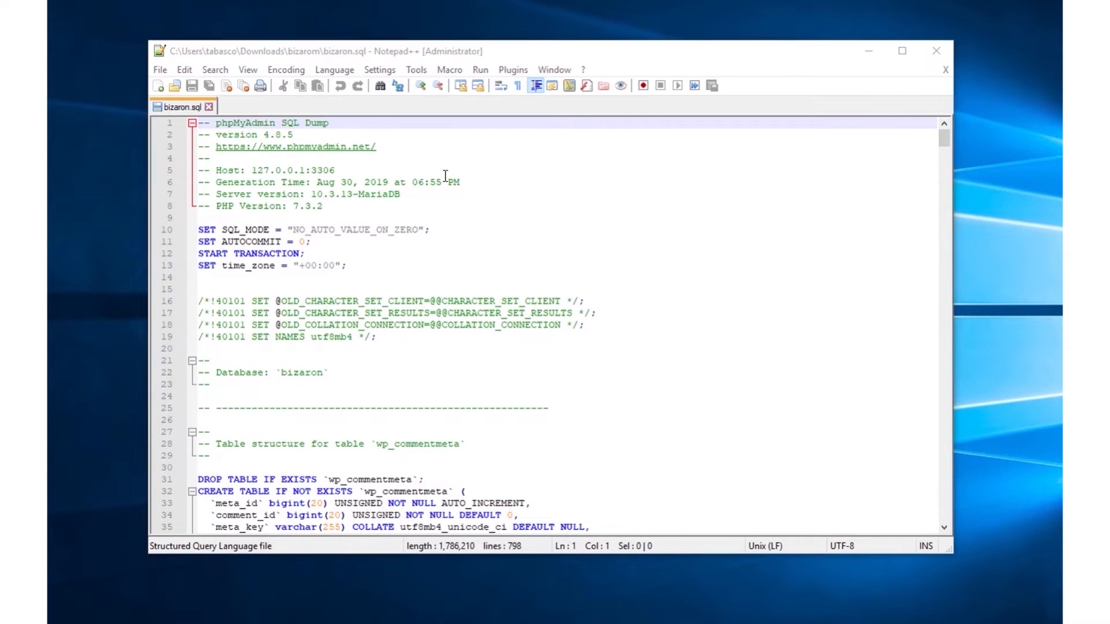
{"action": "key", "text": "ctrl+f"}
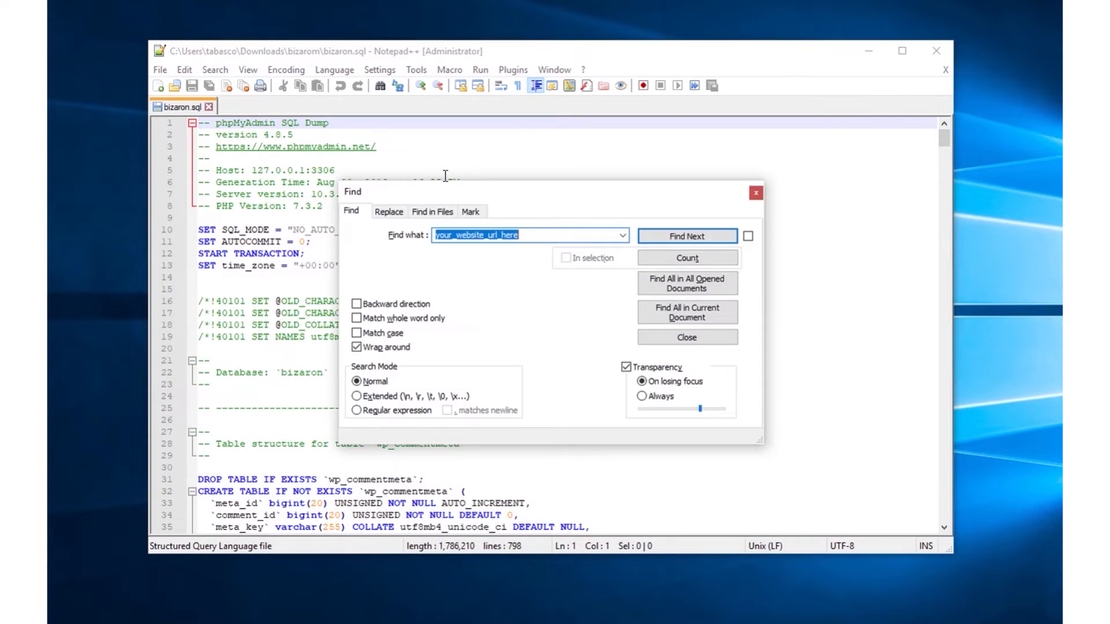
{"action": "left_click", "coordinate": [405, 211]}
{"action": "key", "text": "Tab"}
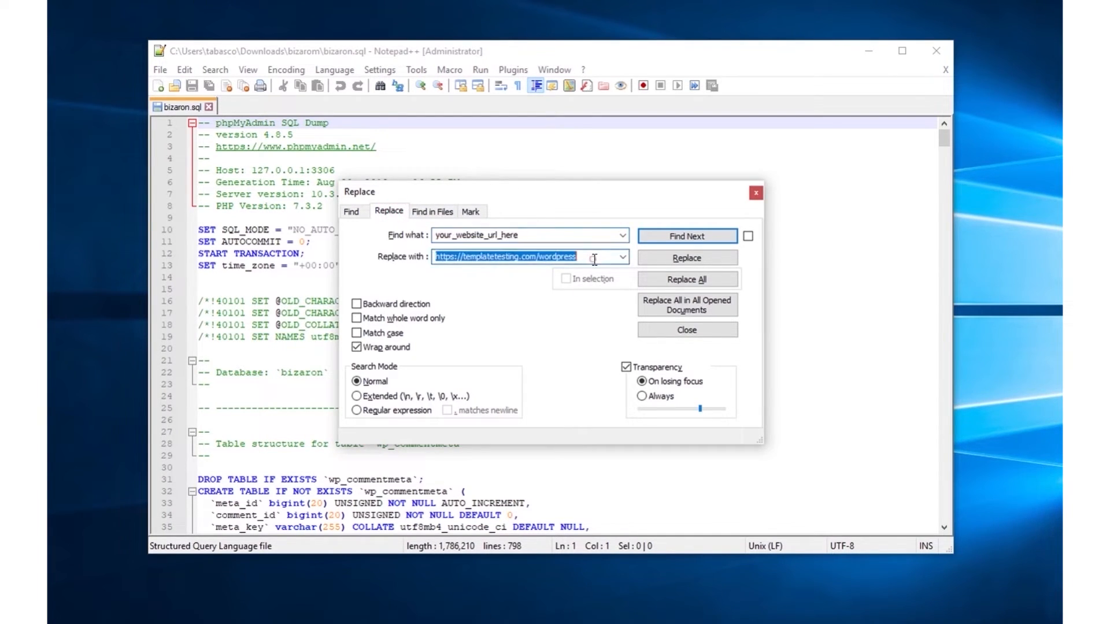
{"action": "left_click", "coordinate": [594, 259]}
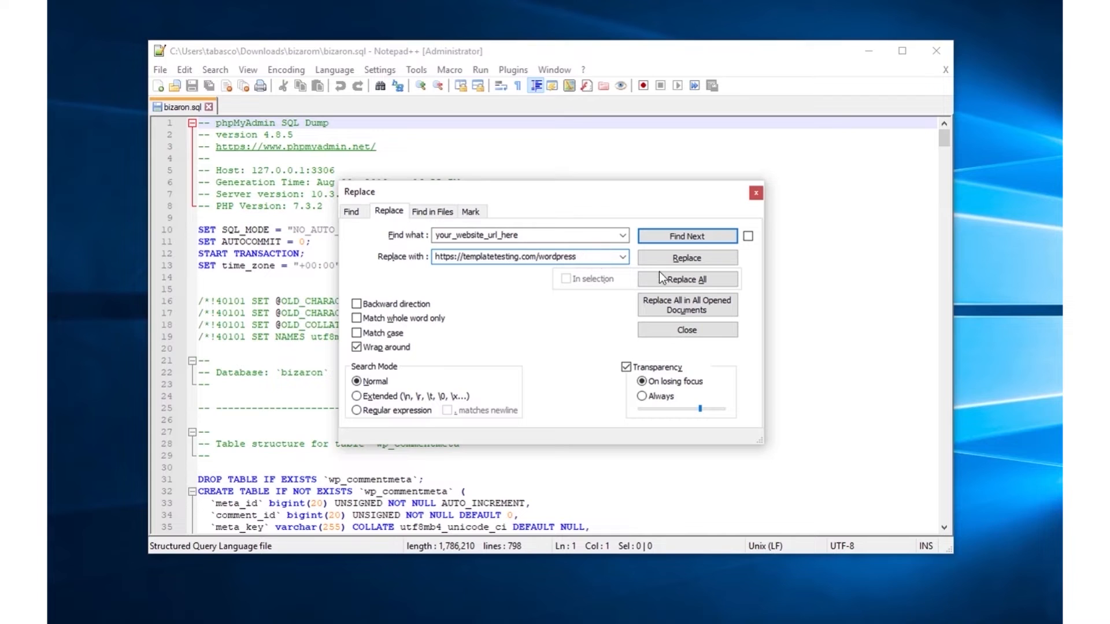
{"action": "left_click", "coordinate": [685, 278]}
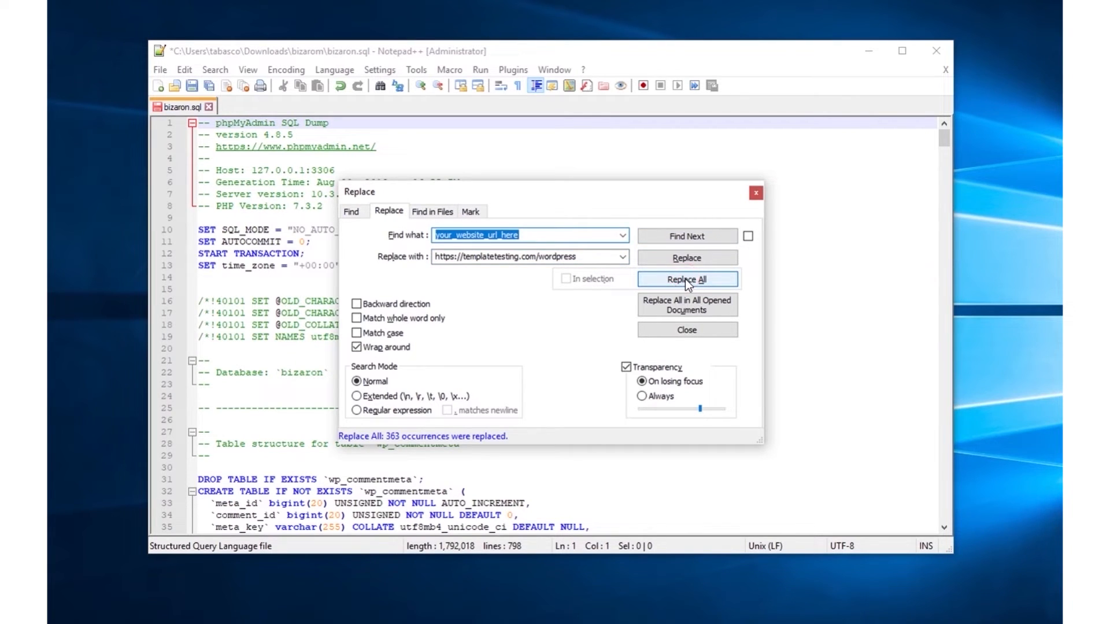
{"action": "left_click", "coordinate": [756, 192]}
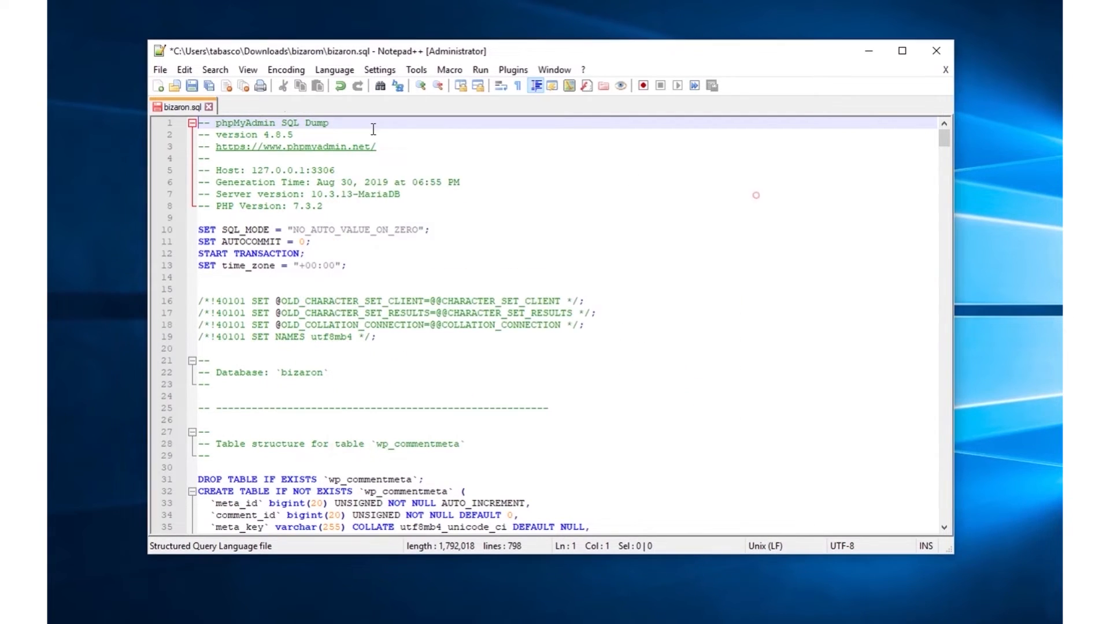
{"action": "left_click", "coordinate": [160, 69]}
{"action": "left_click", "coordinate": [181, 172]}
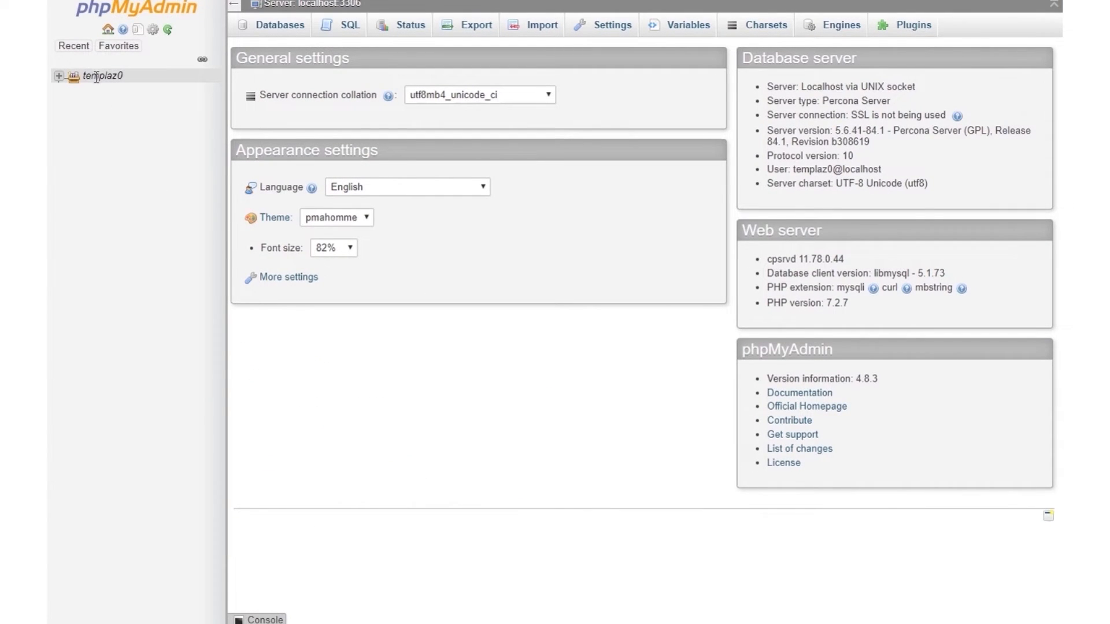
Switch to phpMyAdmin and import bizaron.sql into the templaz0_wp1 database with the default utf-8 and SQL options
{"action": "left_click", "coordinate": [97, 77]}
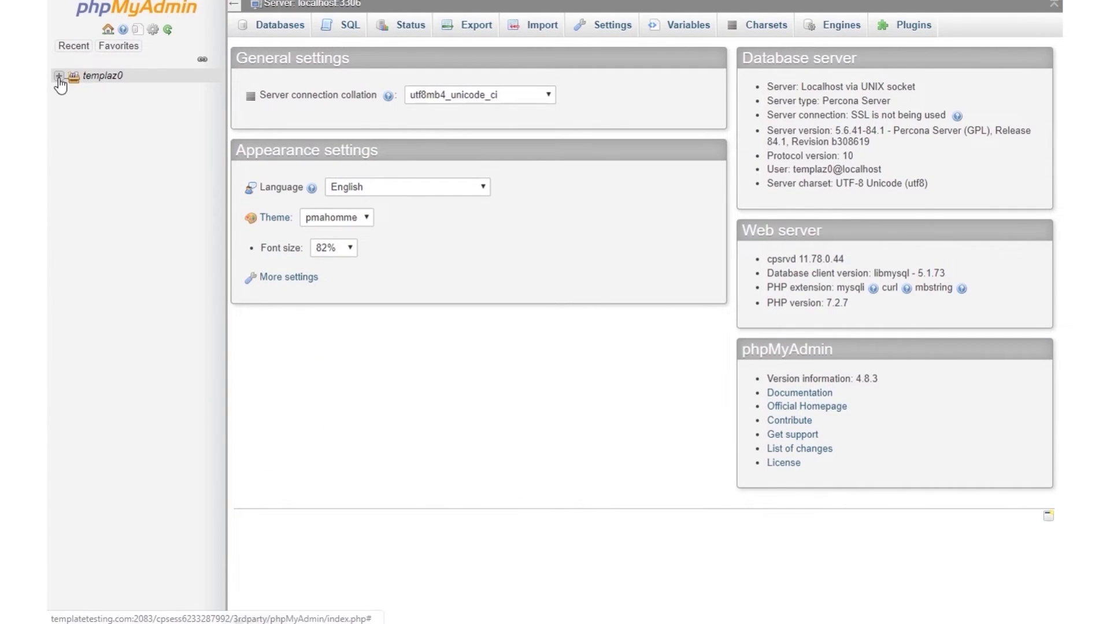
{"action": "left_click", "coordinate": [122, 442]}
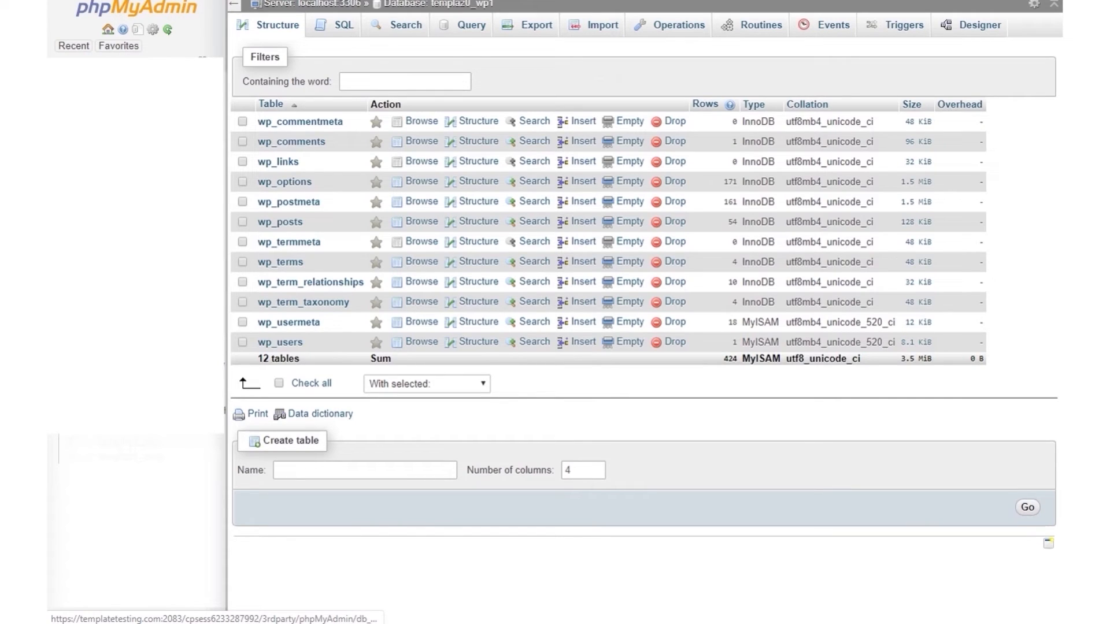
{"action": "left_click", "coordinate": [587, 34]}
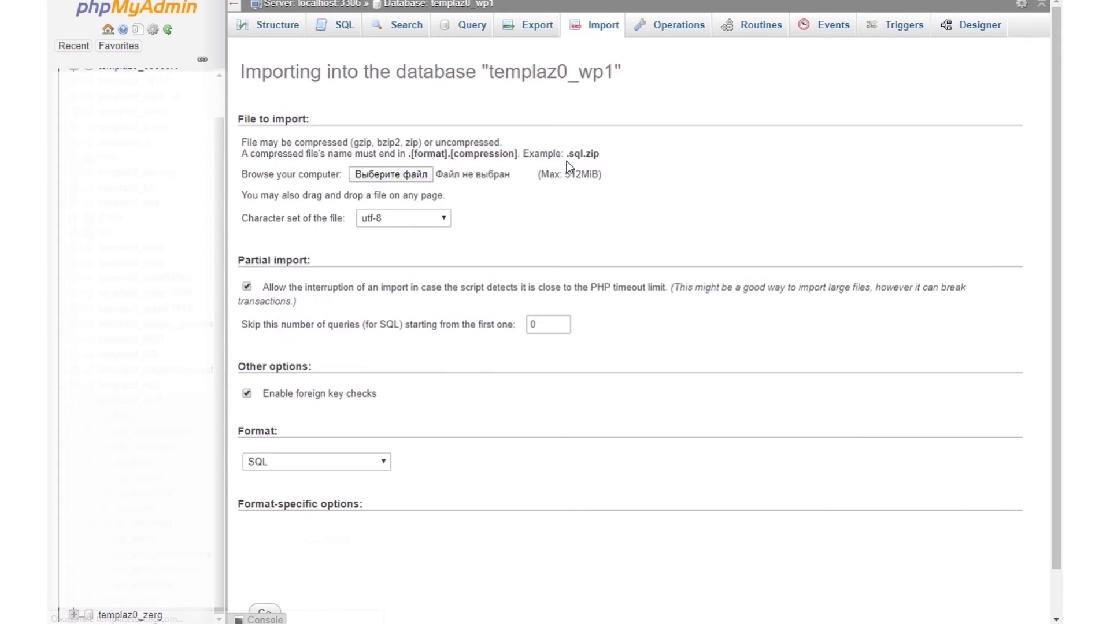
{"action": "left_click", "coordinate": [417, 175]}
{"action": "left_click", "coordinate": [235, 70]}
{"action": "left_click", "coordinate": [658, 312]}
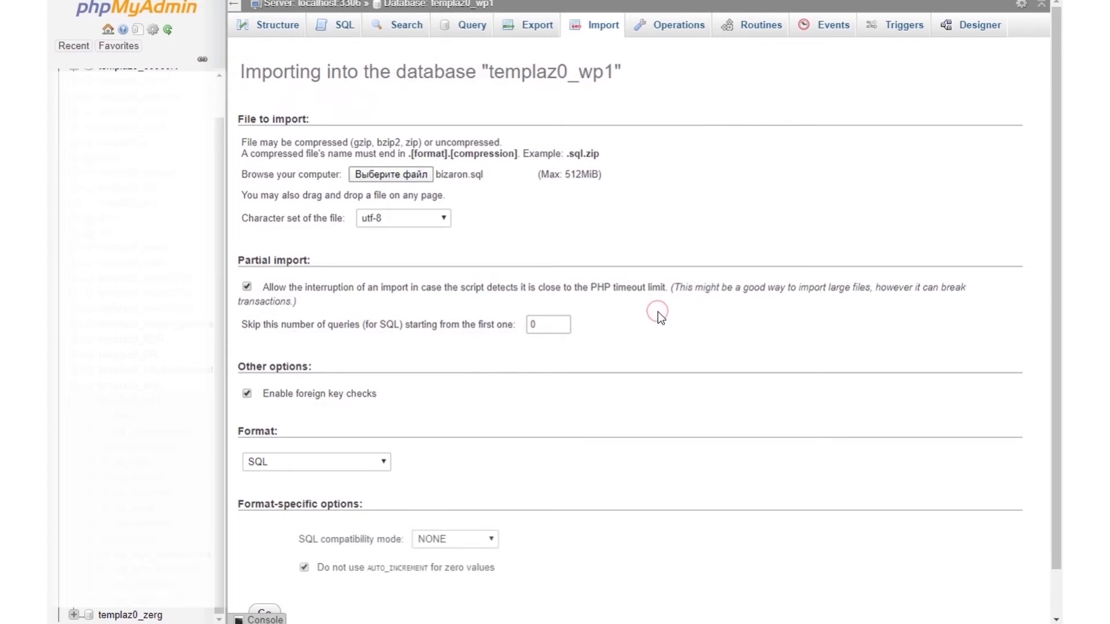
{"action": "scroll", "coordinate": [658, 316], "scroll_direction": "down", "scroll_amount": 1}
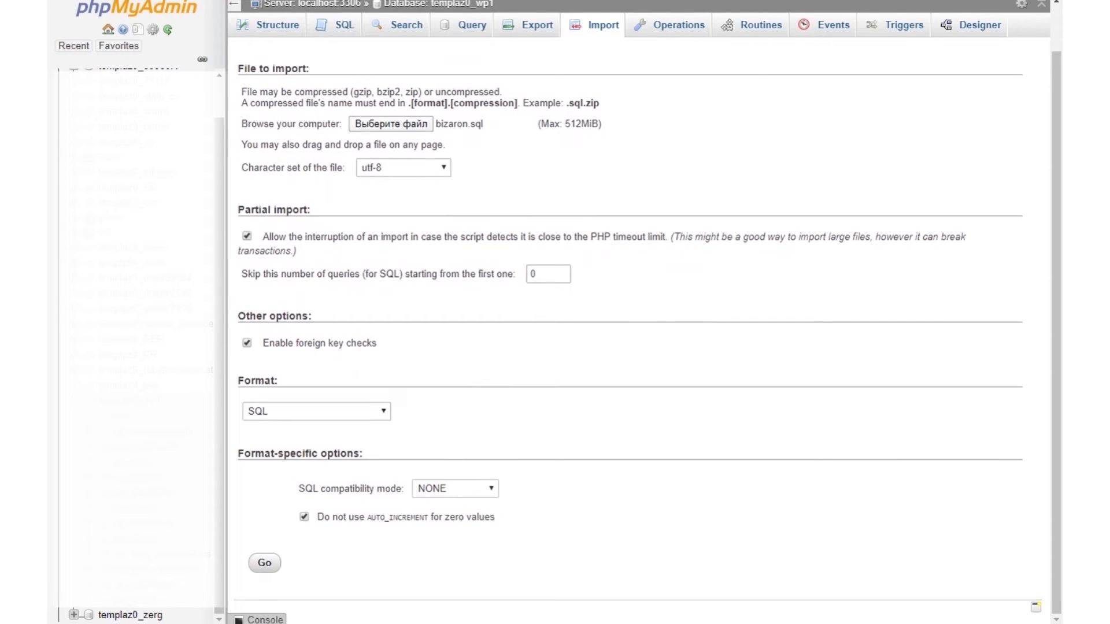
{"action": "left_click", "coordinate": [272, 566]}
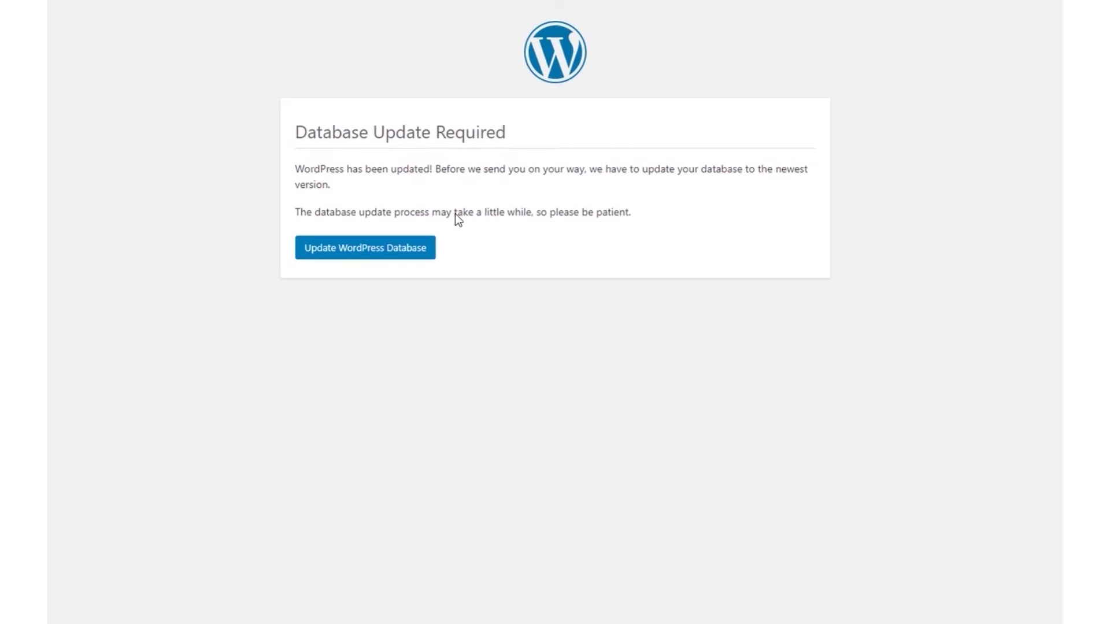
Update the WordPress database to the newest version and continue to the admin area
{"action": "left_click", "coordinate": [425, 252]}
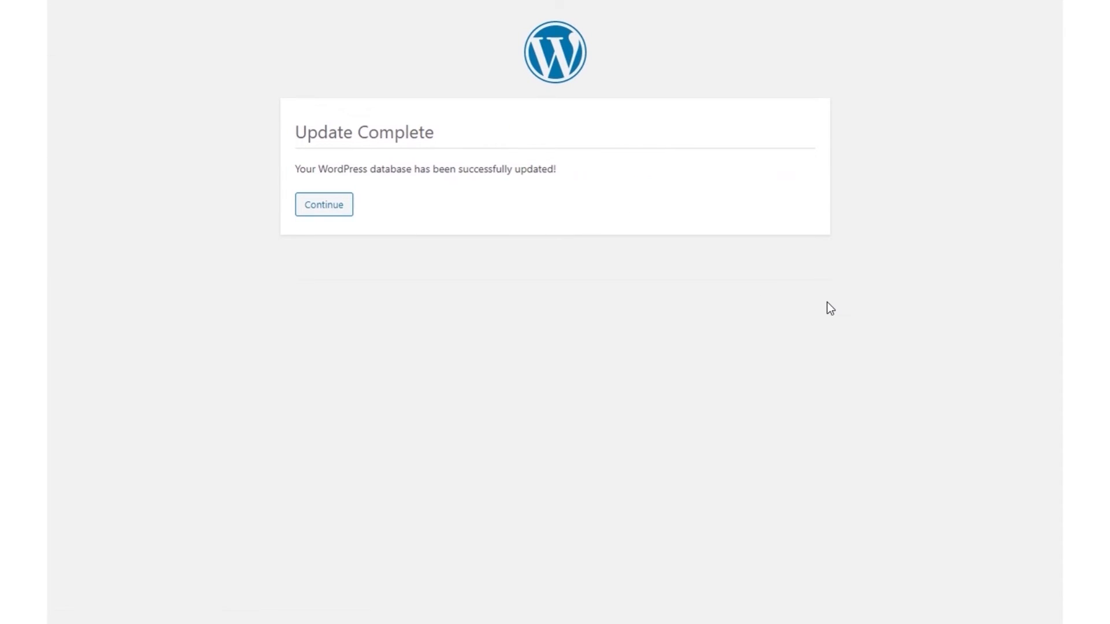
{"action": "left_click", "coordinate": [329, 207]}
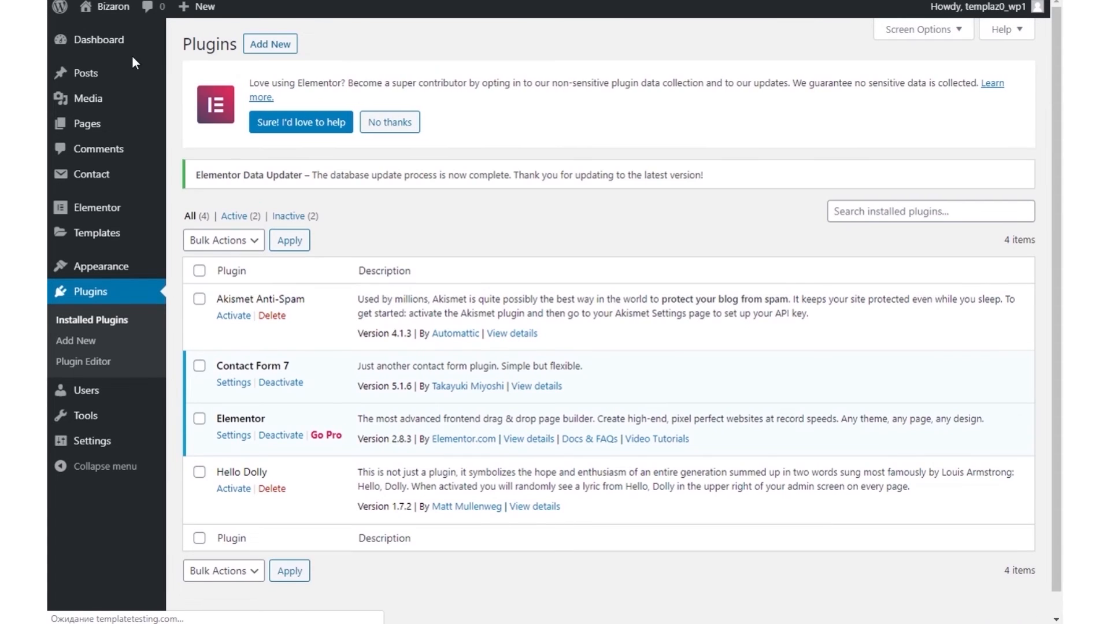
Visit the Bizaron site from the WordPress admin and review the home page down to its footer
{"action": "mouse_move", "coordinate": [104, 6]}
{"action": "left_click", "coordinate": [96, 35]}
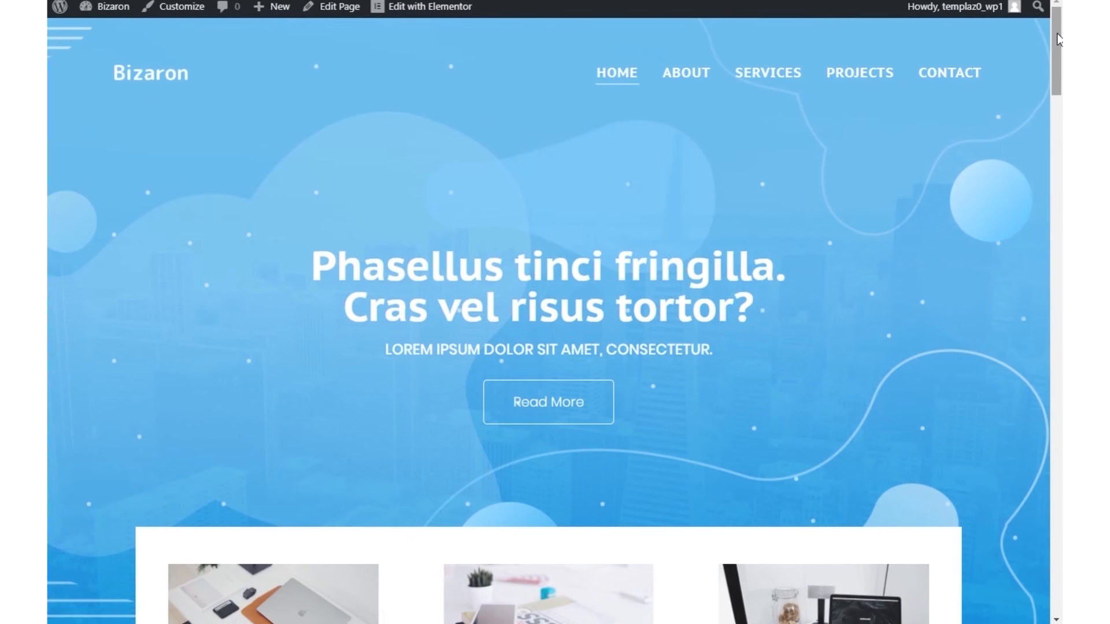
{"action": "left_click_drag", "start_coordinate": [1058, 38], "coordinate": [1059, 556]}
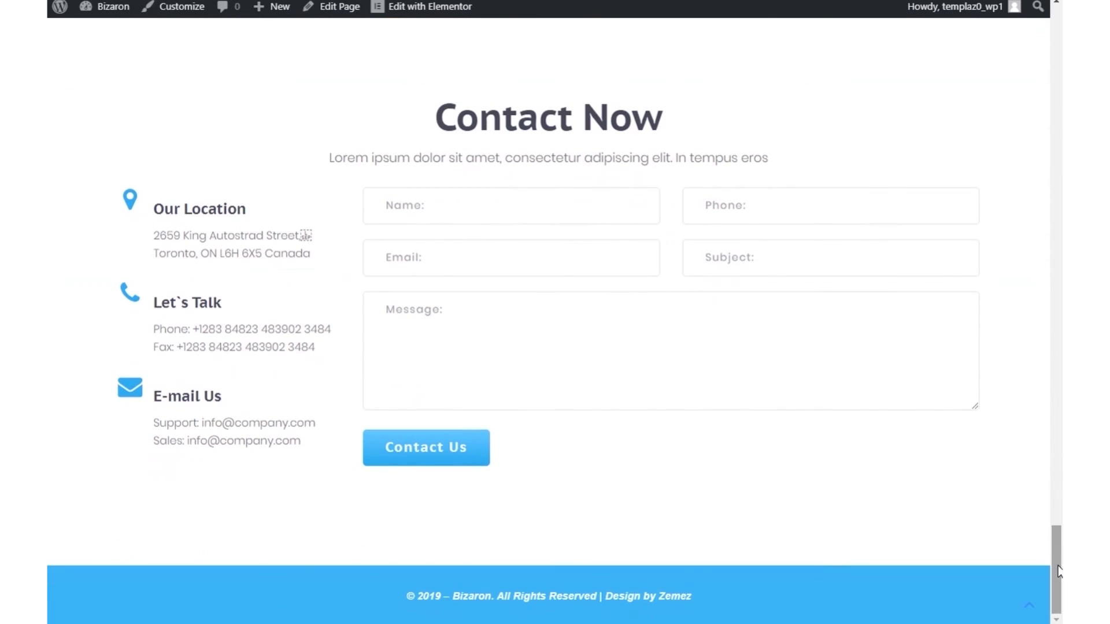